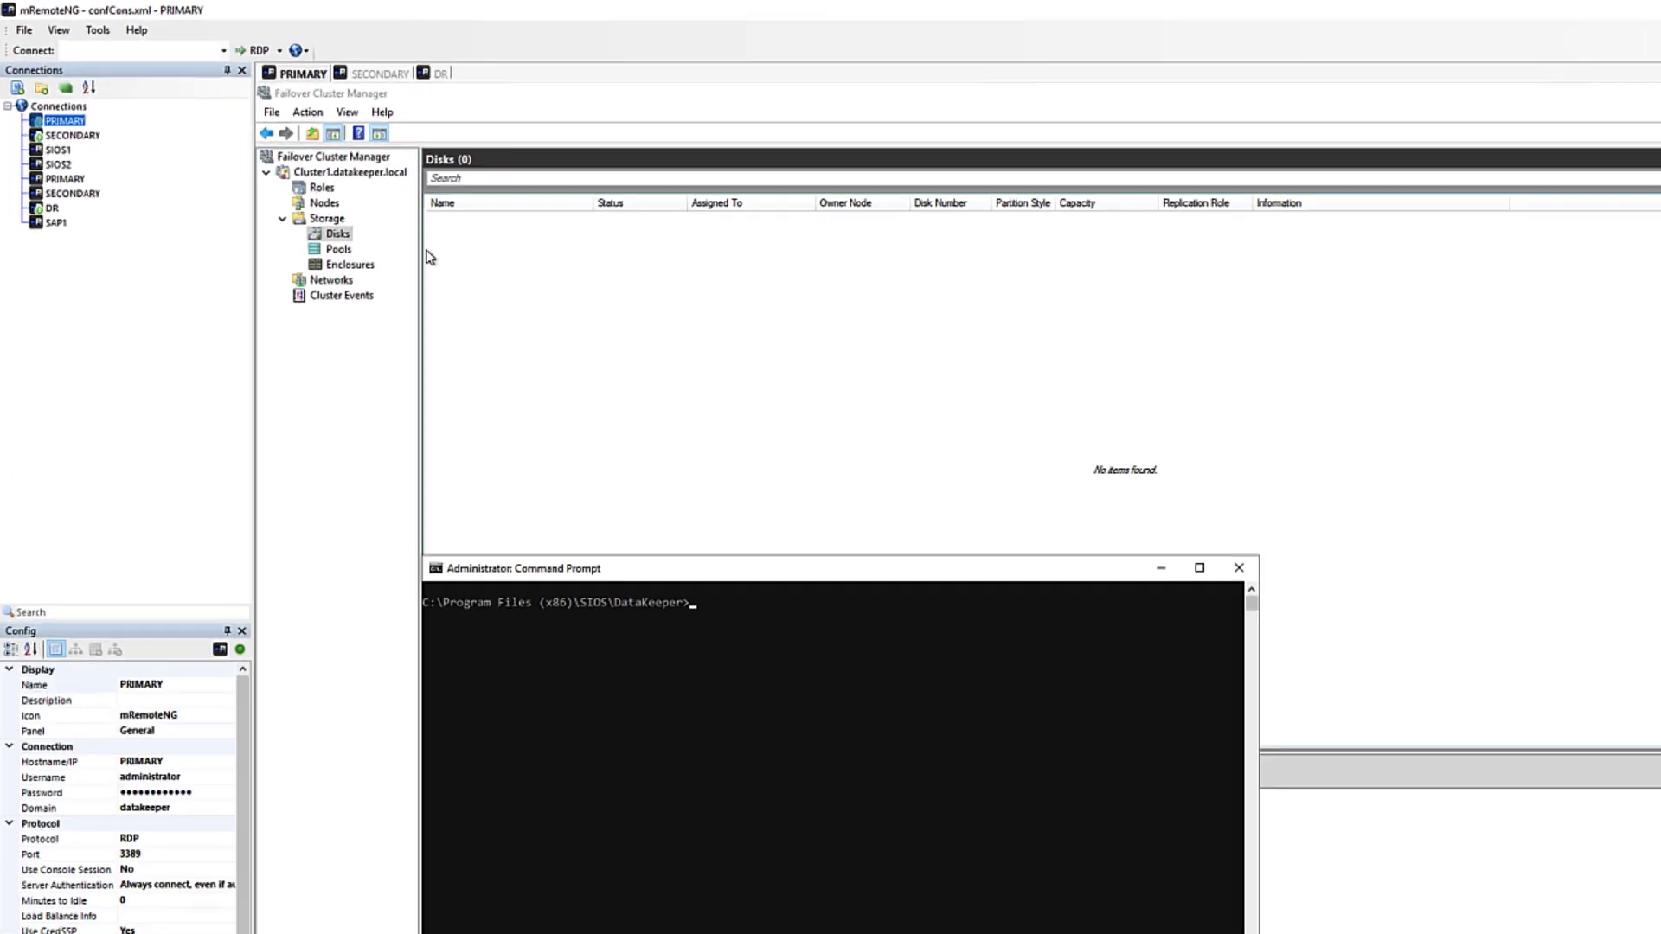
Review the nodes, roles and disks of Cluster1.datakeeper.local in Failover Cluster Manager.
{"action": "left_click", "coordinate": [341, 159]}
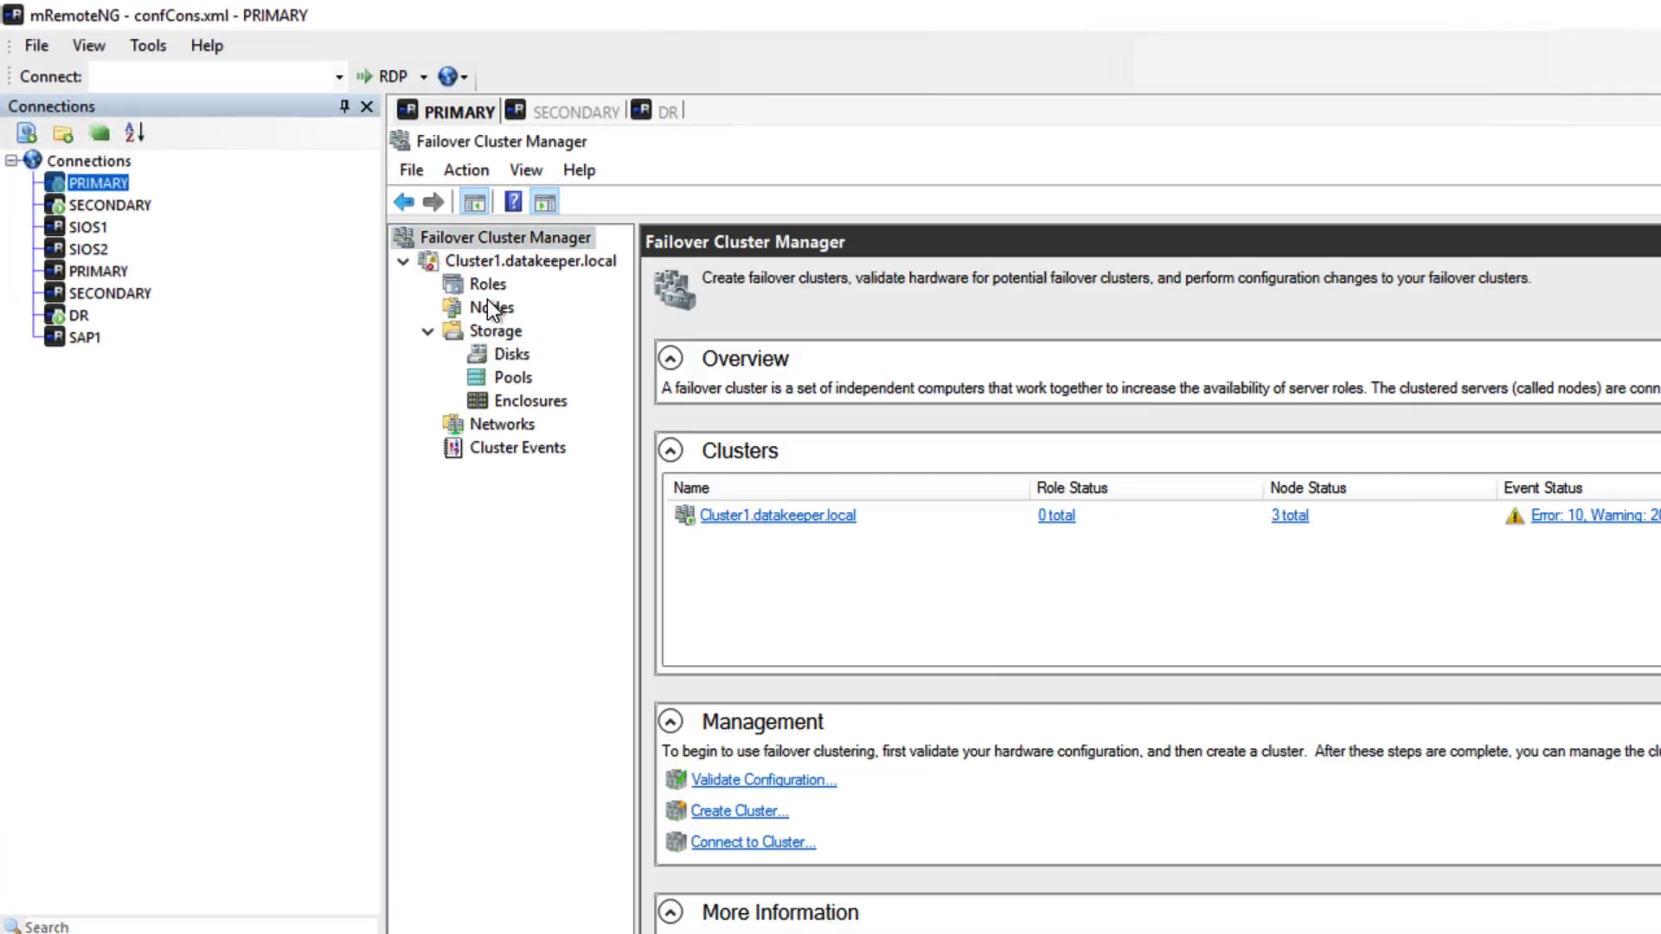
{"action": "left_click", "coordinate": [490, 306]}
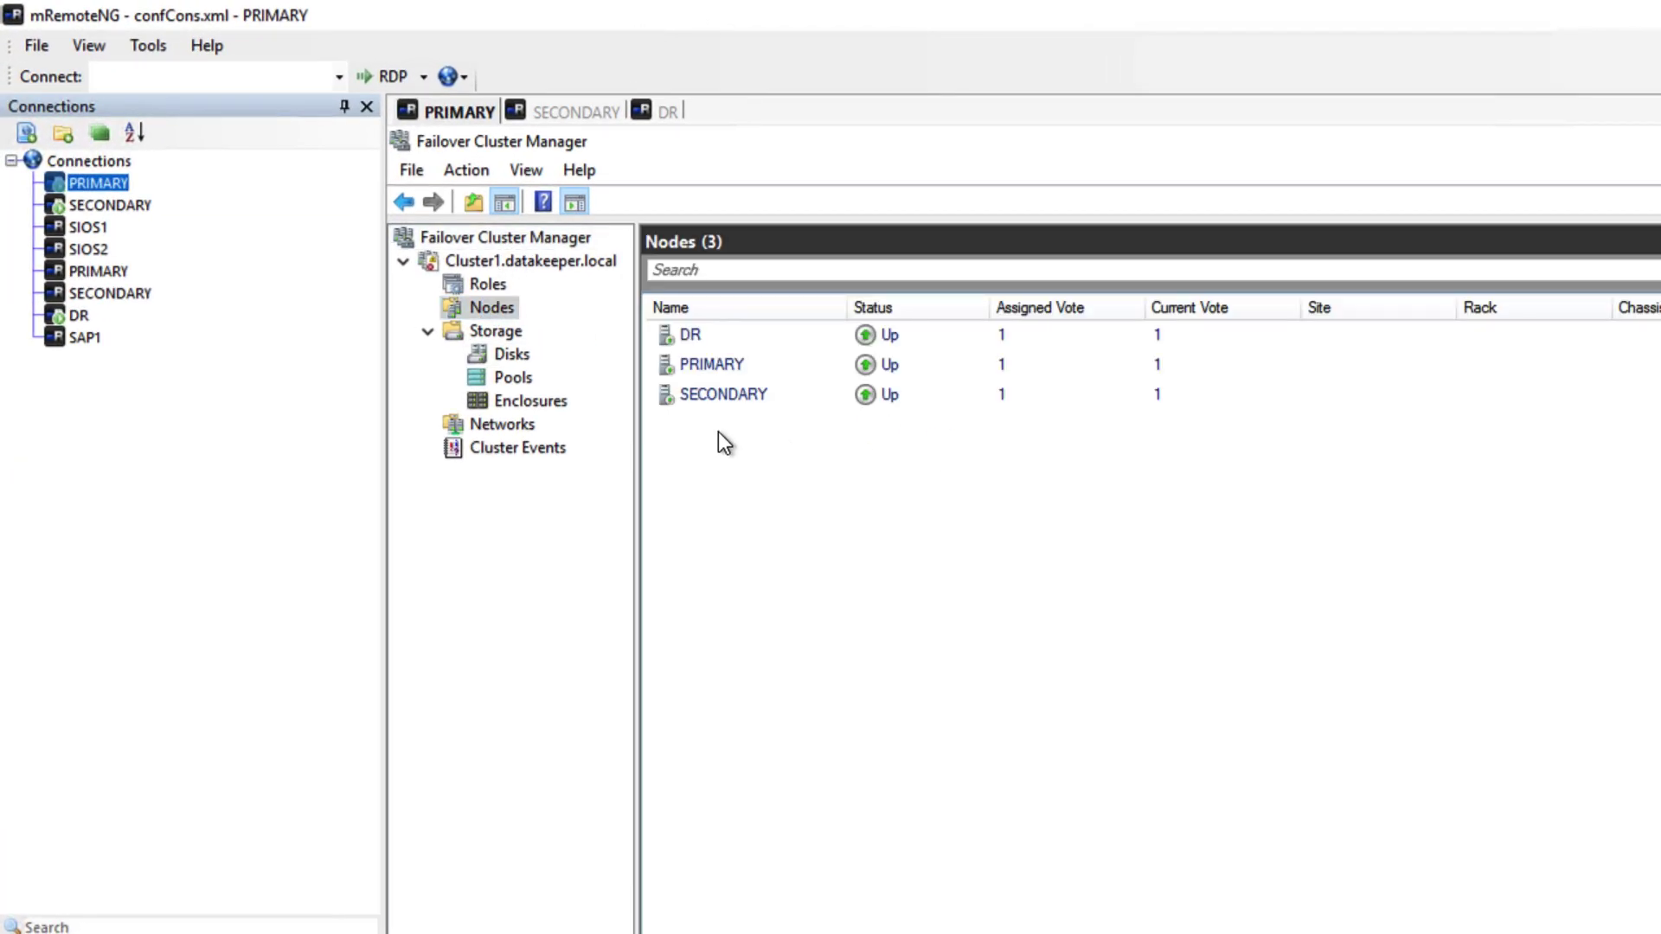
{"action": "left_click", "coordinate": [673, 340]}
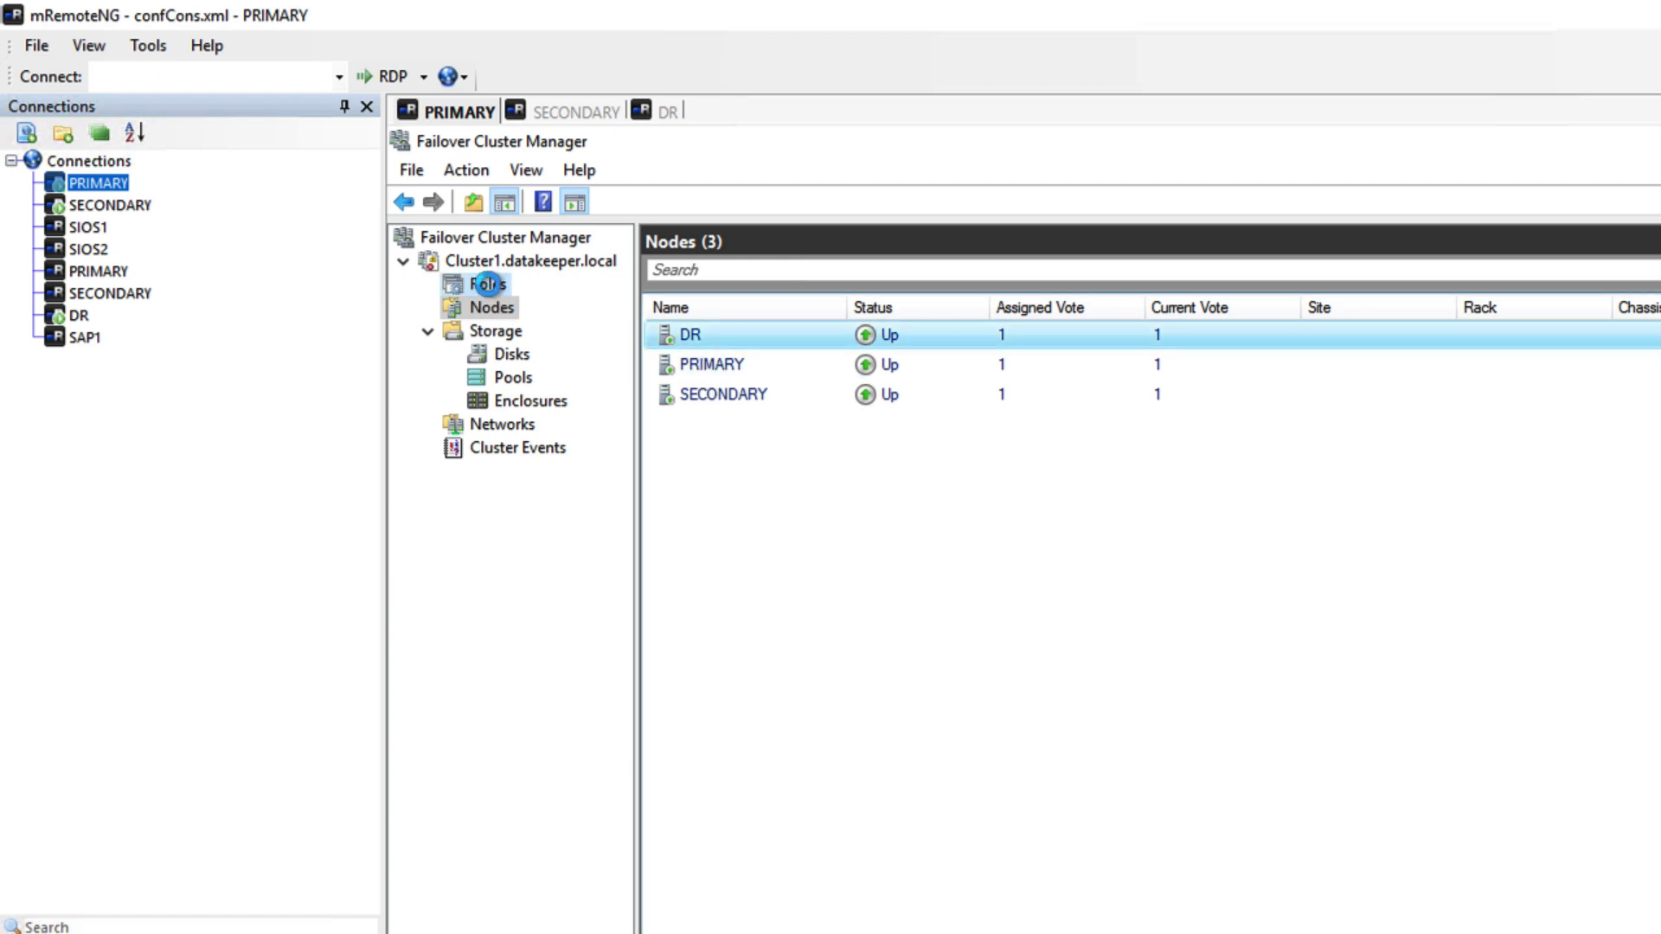
{"action": "left_click", "coordinate": [487, 284]}
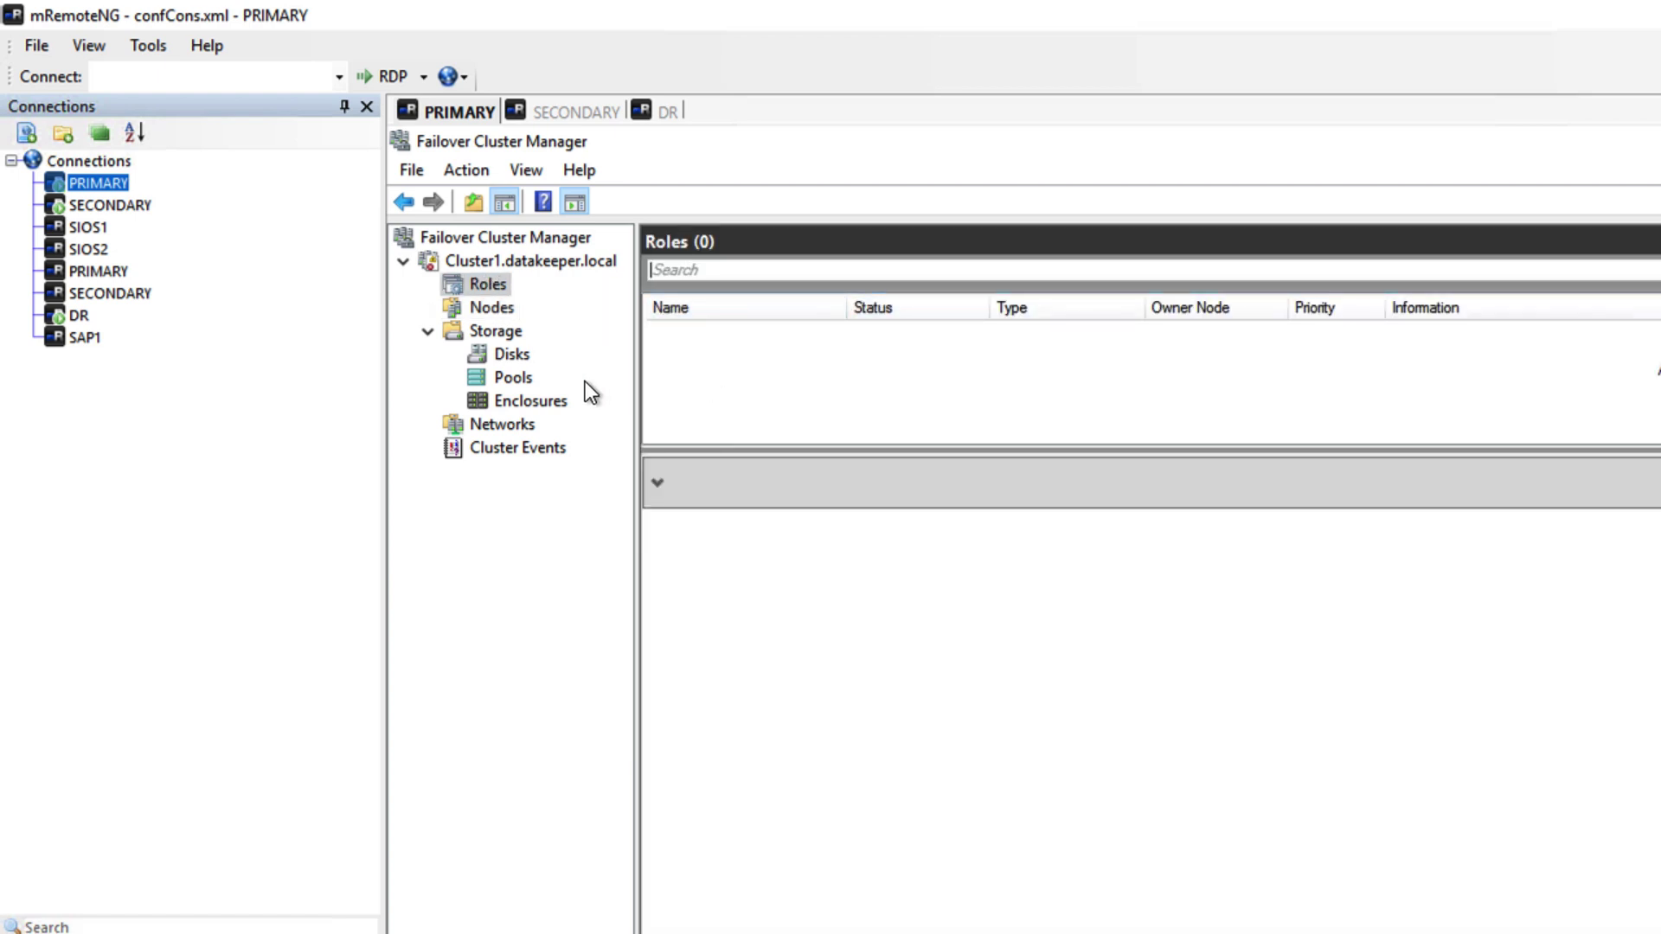
{"action": "left_click", "coordinate": [512, 355]}
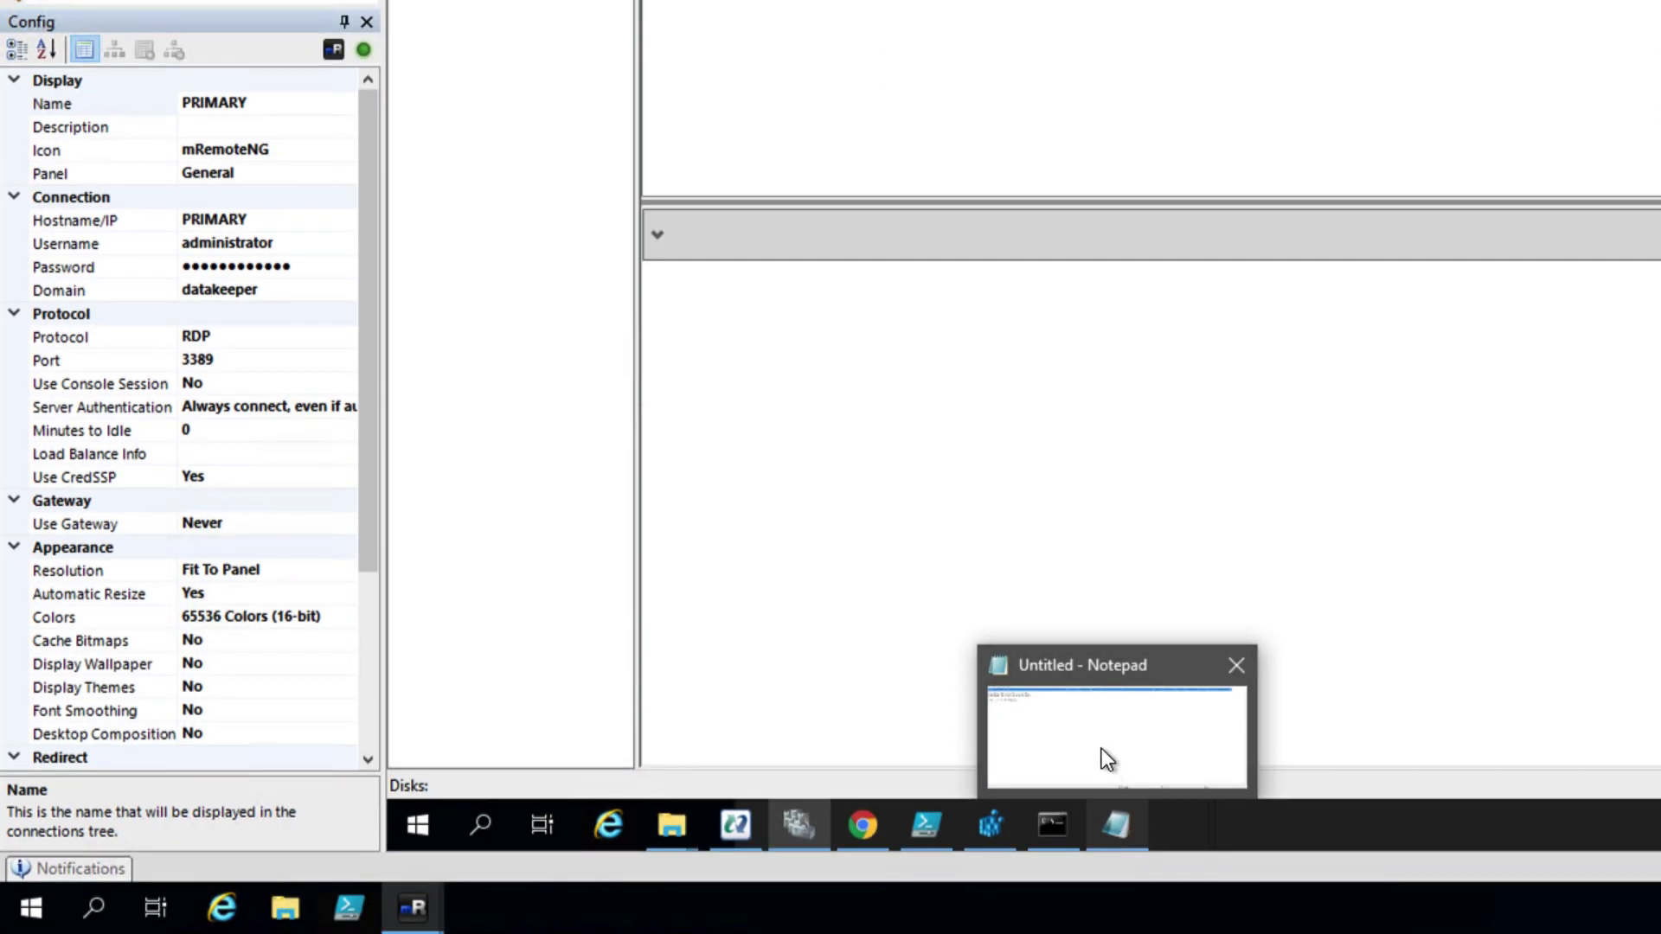
Switch to the Notepad file and examine the prepared emcmd createjob, createmirror and registerclustervolume commands.
{"action": "left_click", "coordinate": [1104, 747]}
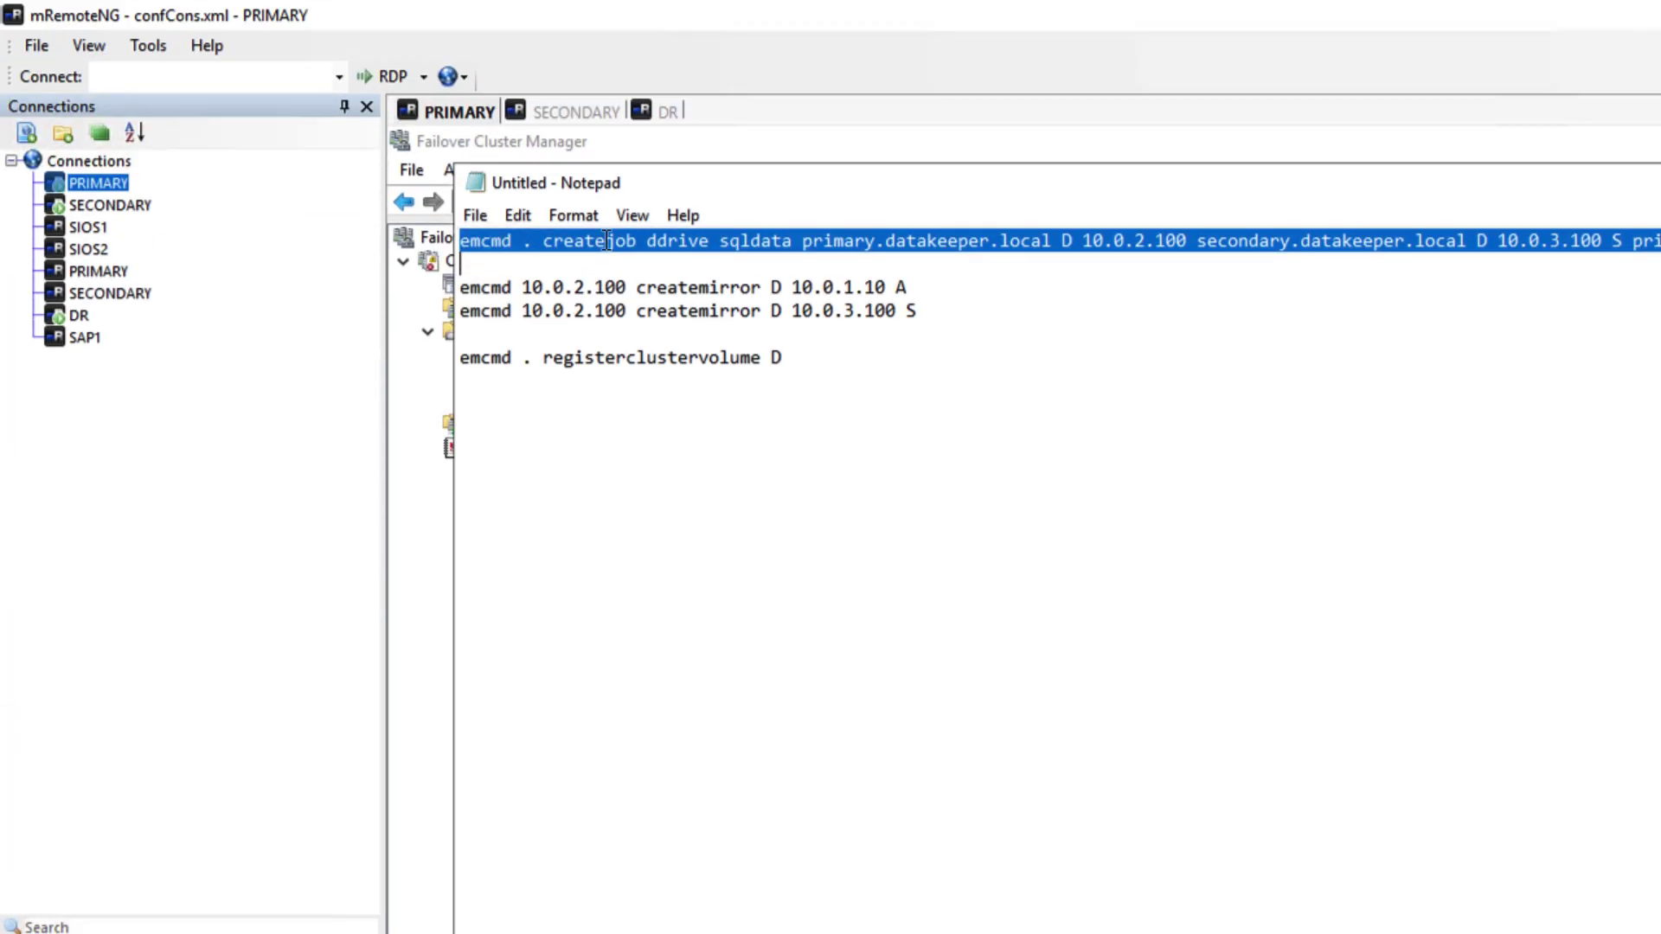
{"action": "left_click", "coordinate": [593, 240]}
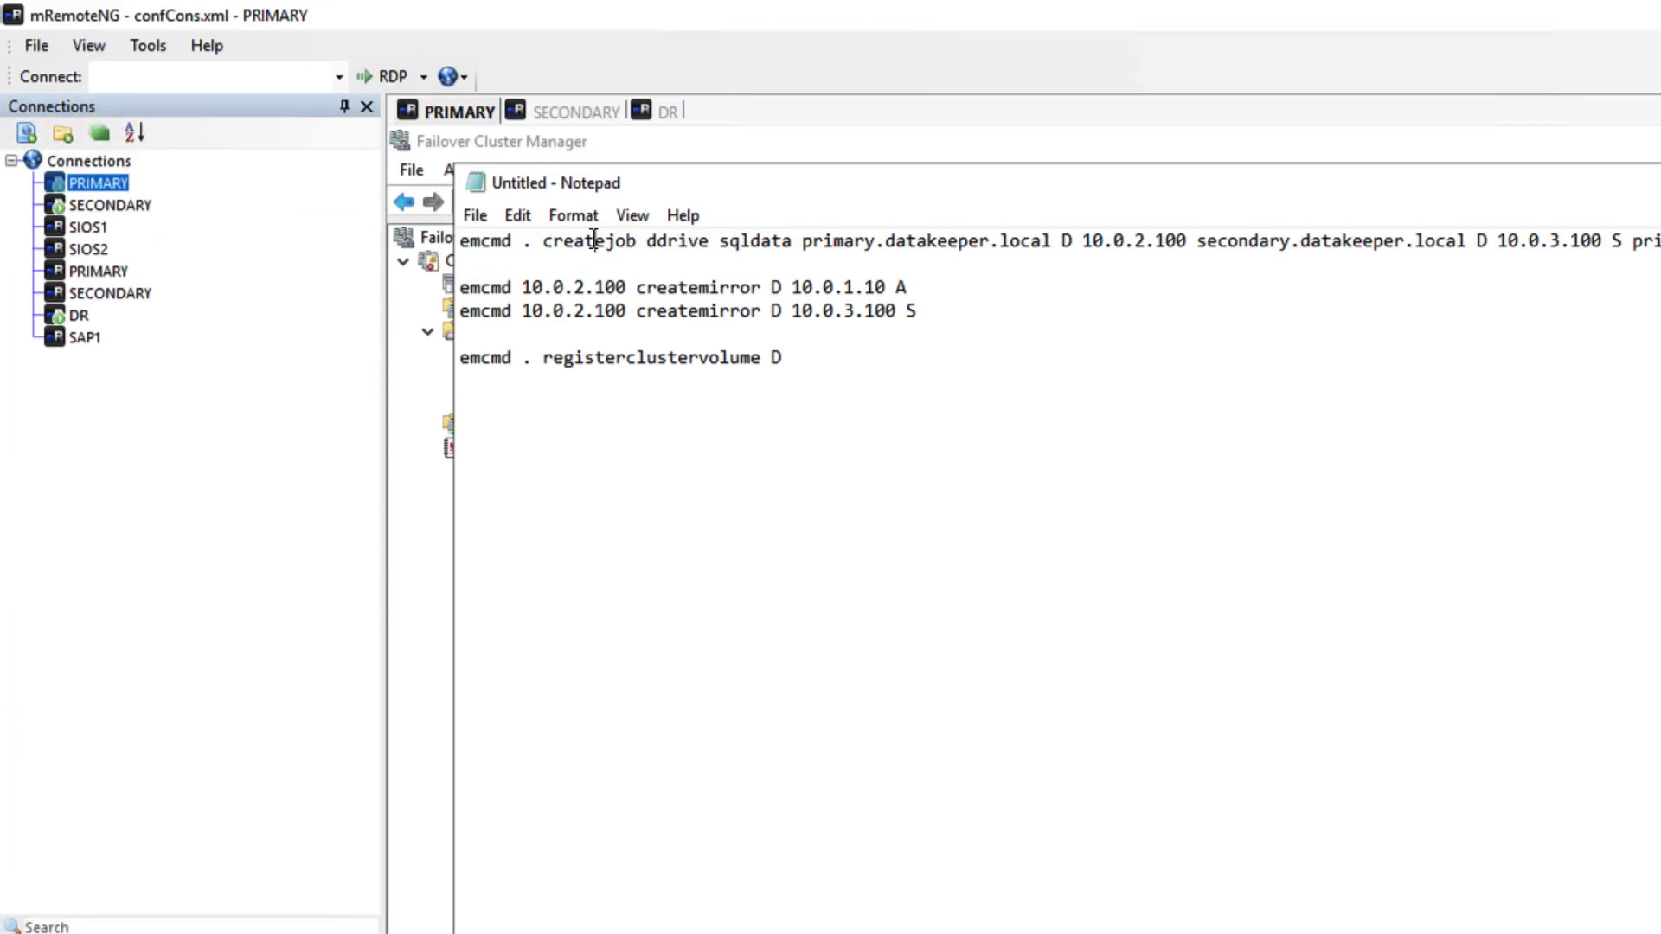
{"action": "double_click", "coordinate": [594, 240]}
{"action": "double_click", "coordinate": [683, 287]}
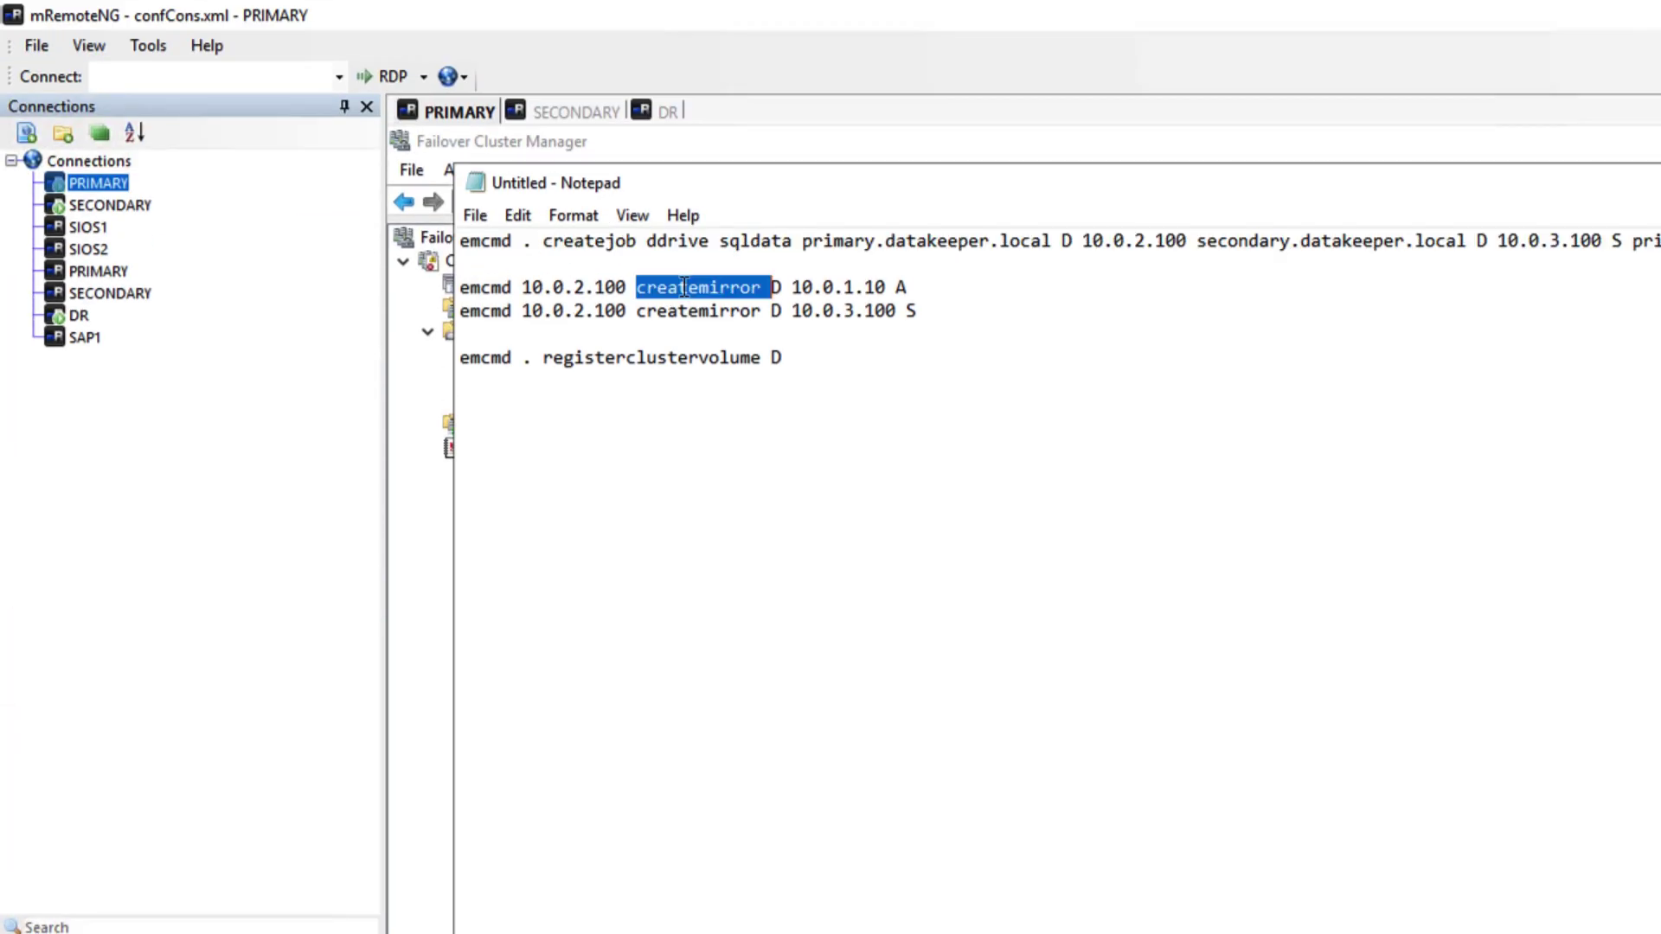
{"action": "double_click", "coordinate": [617, 357]}
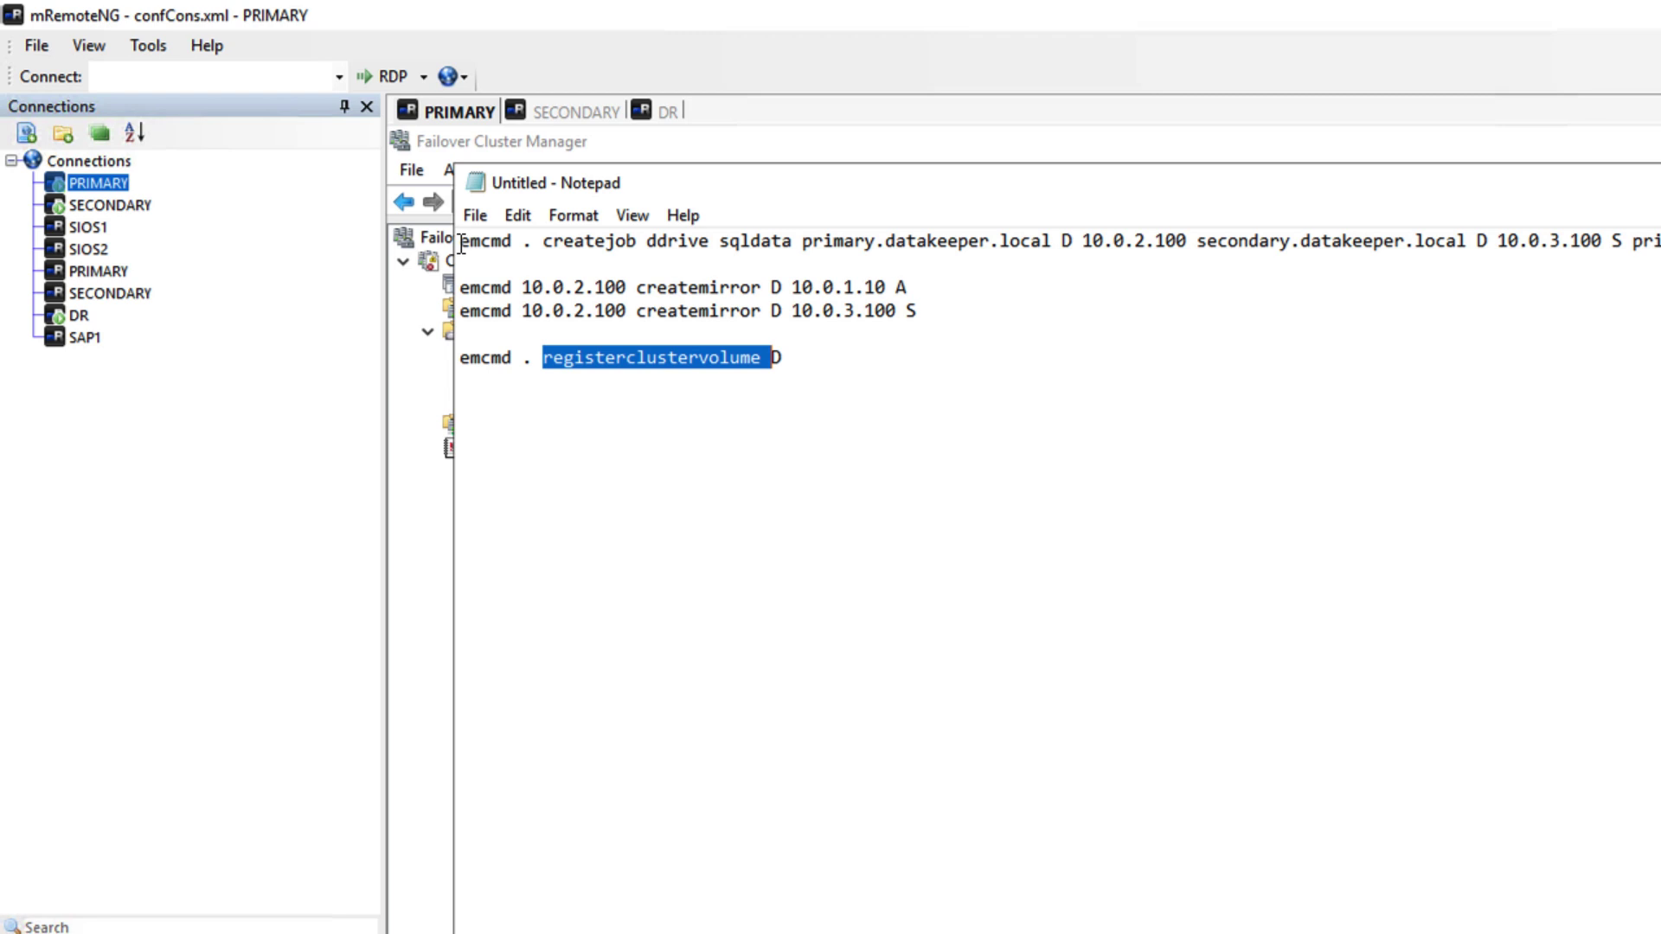
Copy the emcmd createjob line from Notepad and run it in Command Prompt to create job ddrive with description sqldata.
{"action": "left_click_drag", "start_coordinate": [462, 246], "coordinate": [463, 261]}
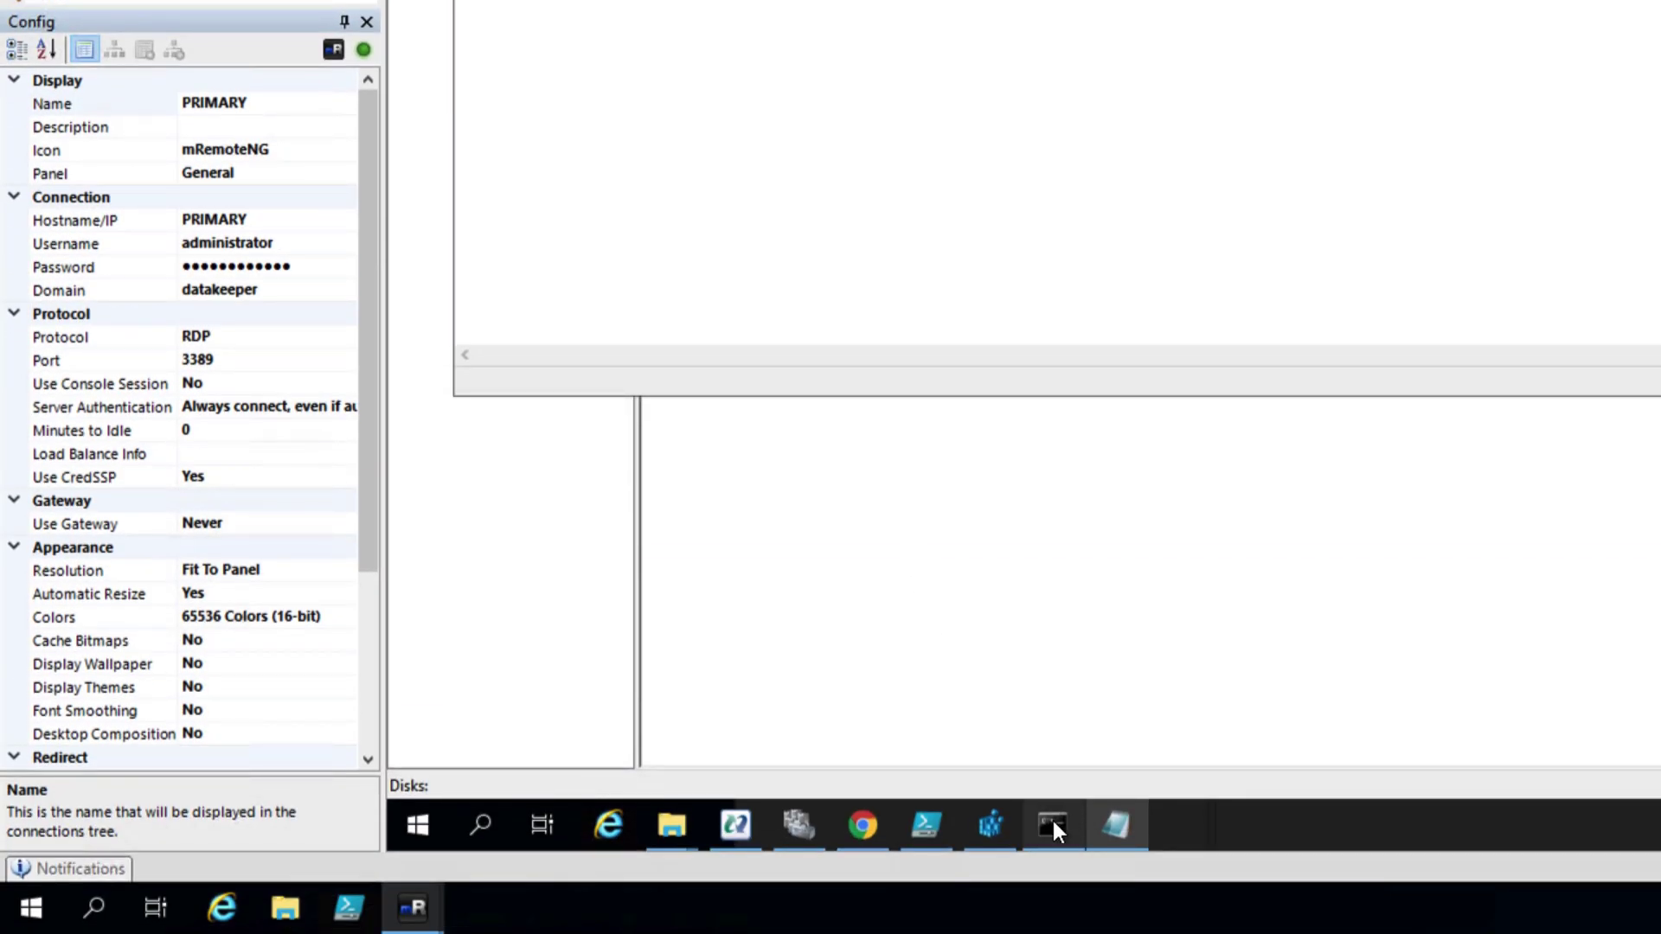
{"action": "left_click", "coordinate": [1052, 822]}
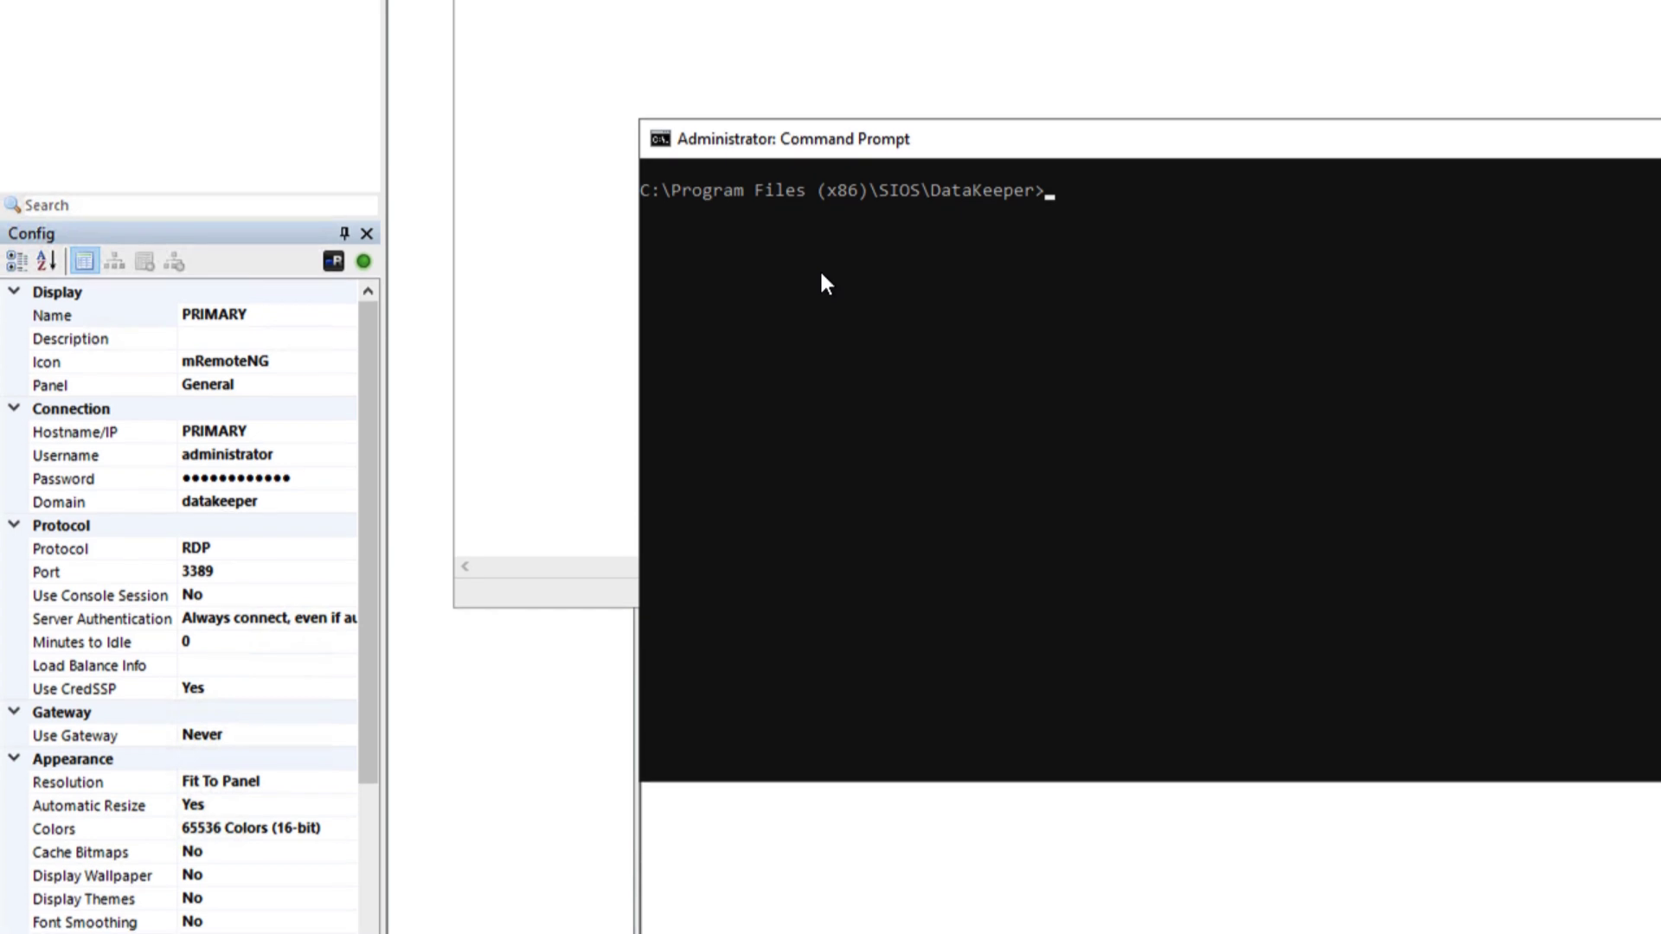
{"action": "key", "text": "ctrl+v"}
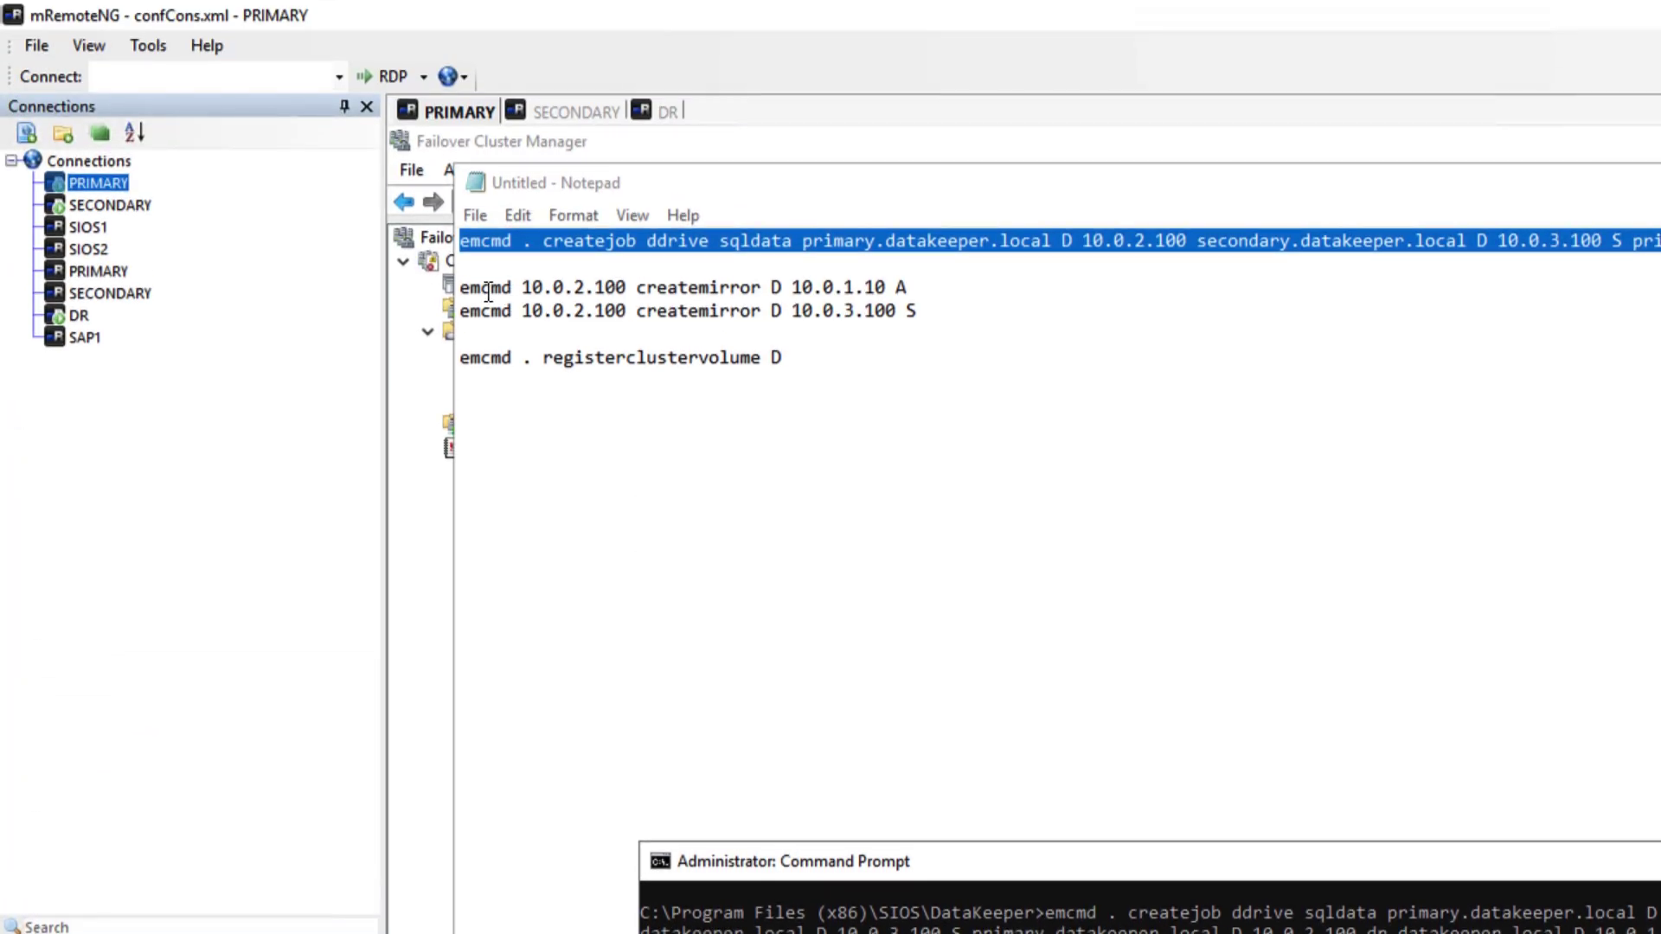
Copy "emcmd 10.0.2.100 createmirror D 10.0.1.10 A" from Notepad and run it in Command Prompt to create the asynchronous mirror.
{"action": "double_click", "coordinate": [488, 293]}
{"action": "left_click", "coordinate": [461, 293]}
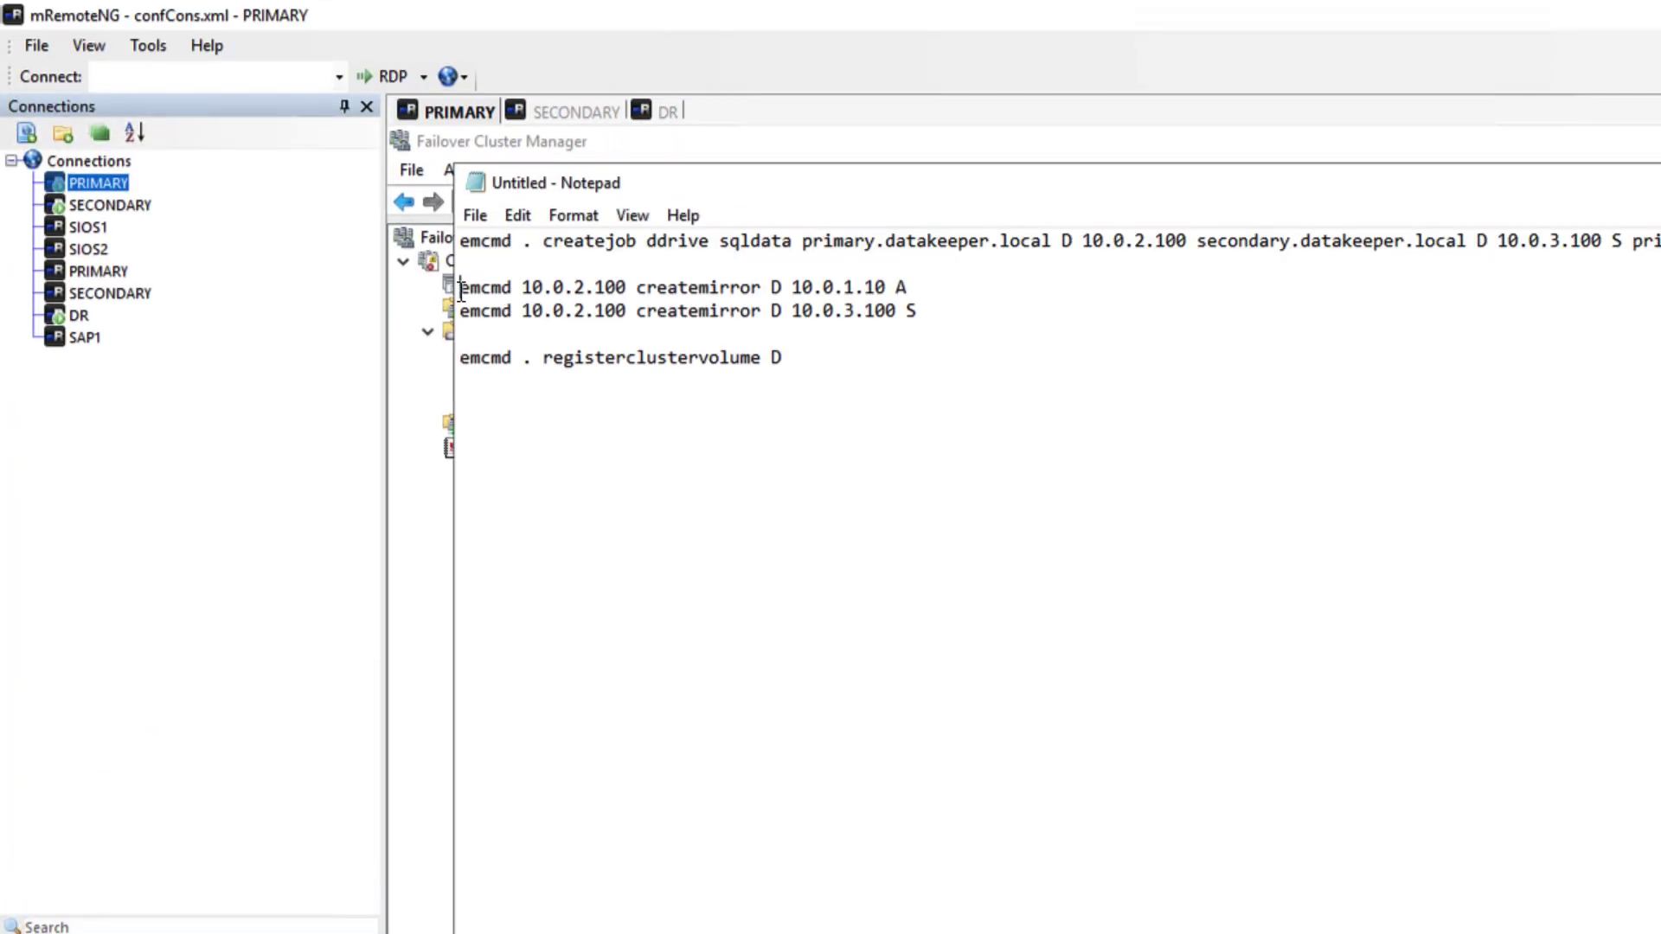
{"action": "left_click_drag", "start_coordinate": [461, 292], "coordinate": [461, 306]}
{"action": "key", "text": "ctrl+c"}
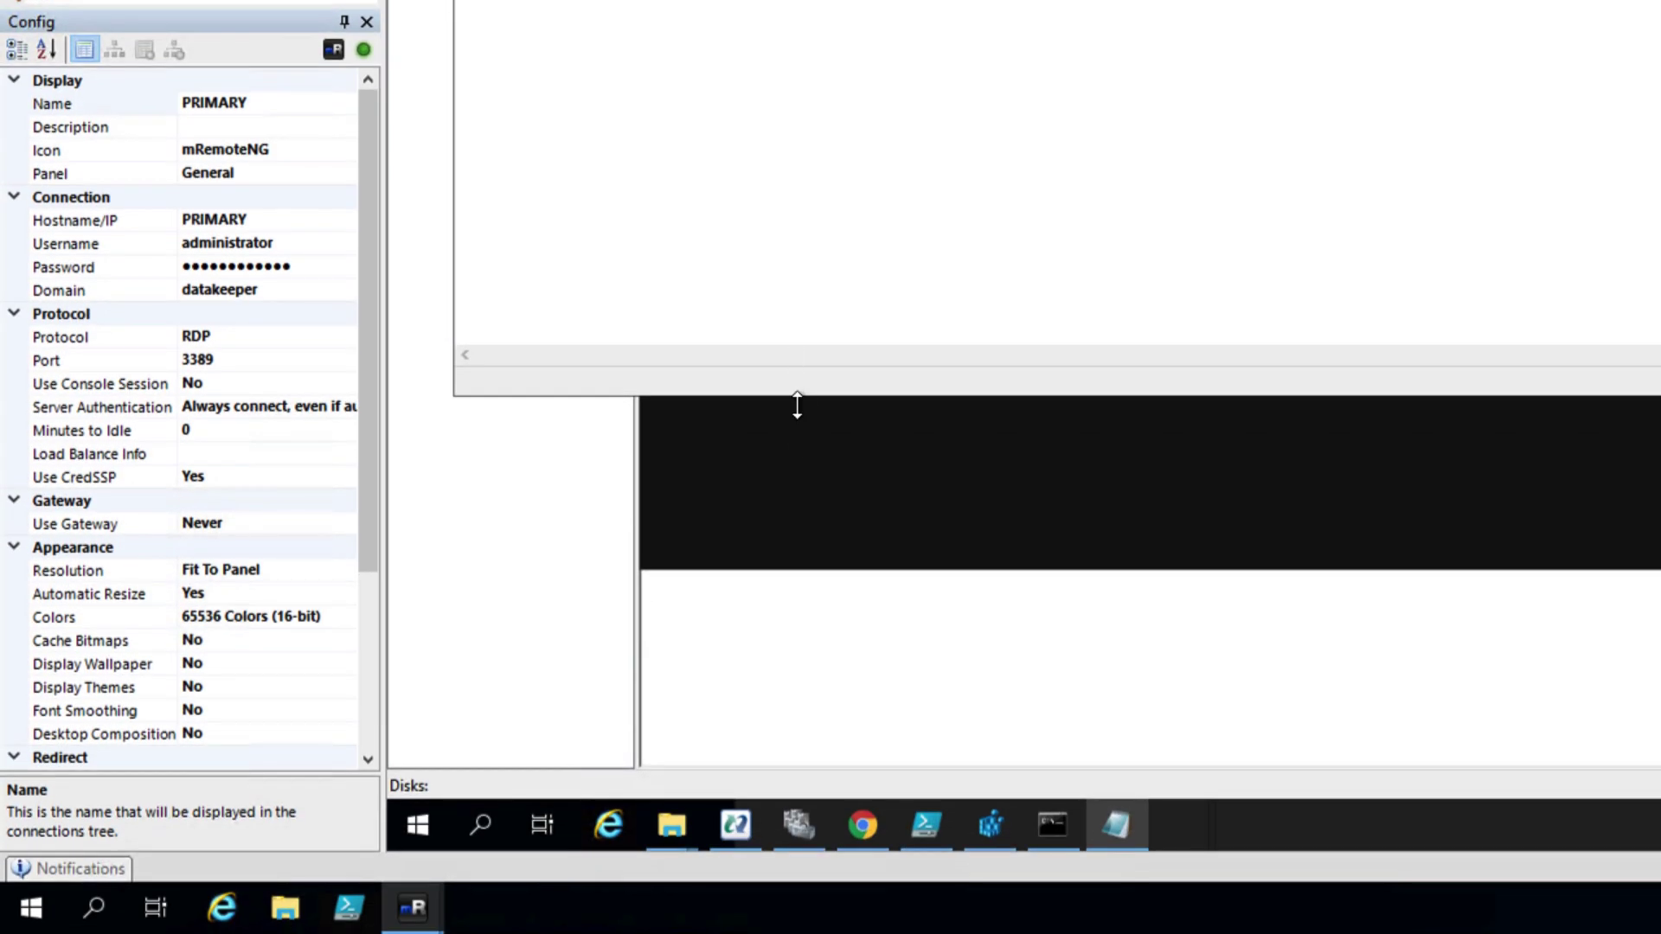
{"action": "left_click", "coordinate": [794, 434]}
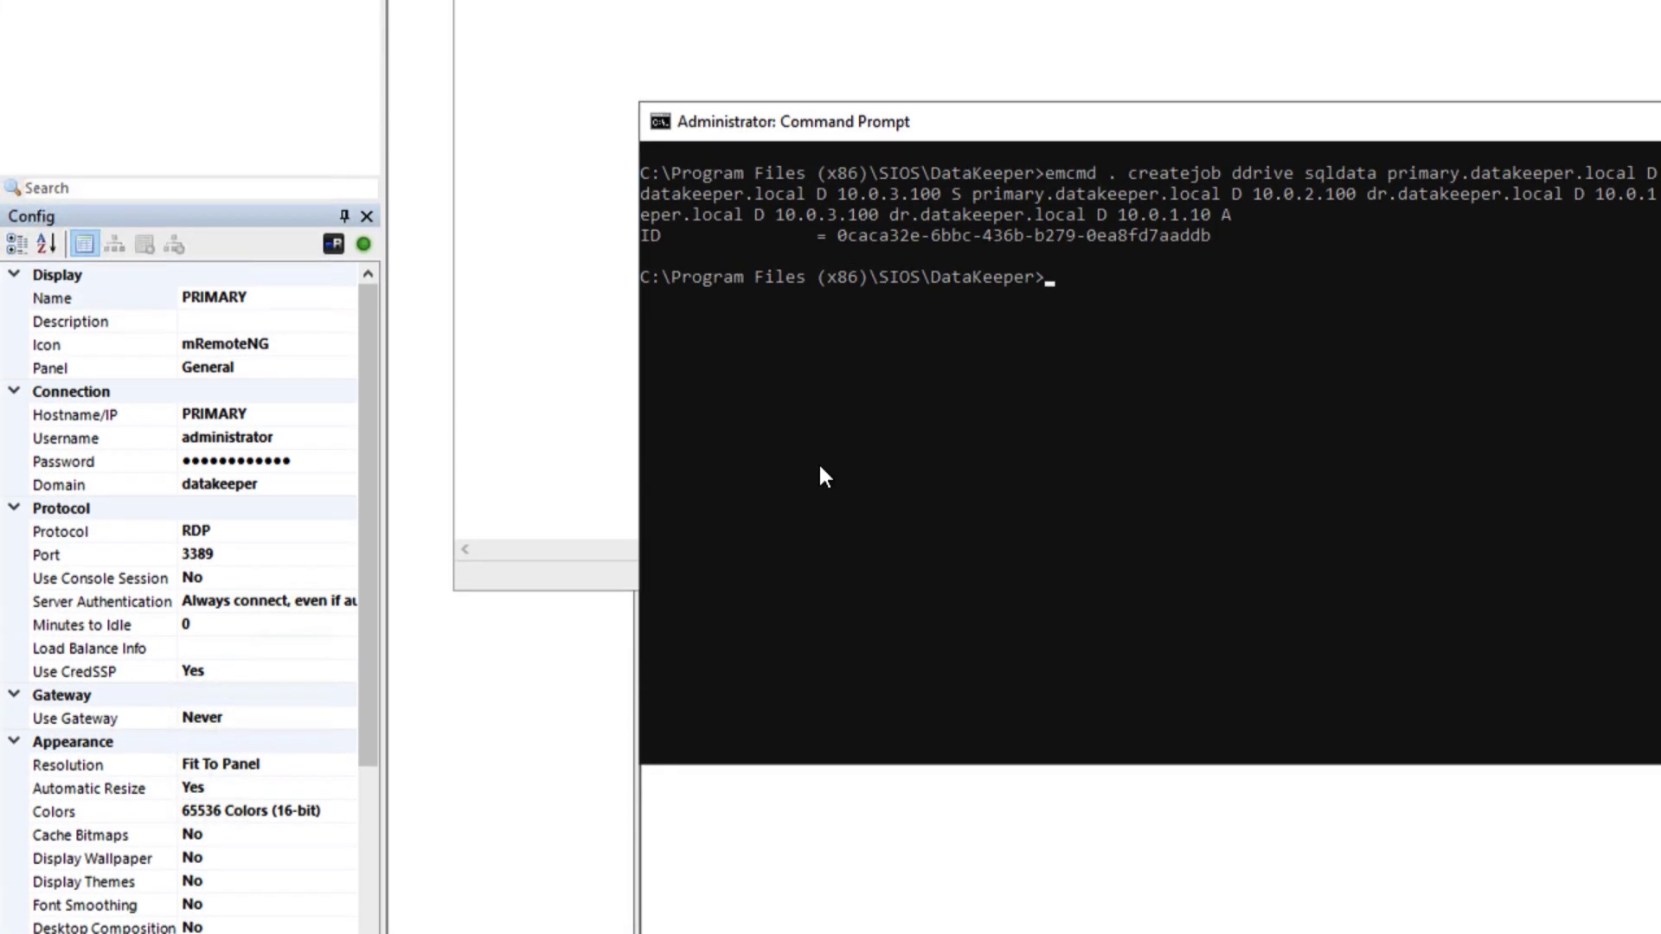
{"action": "key", "text": "ctrl+v"}
{"action": "key", "text": "Return"}
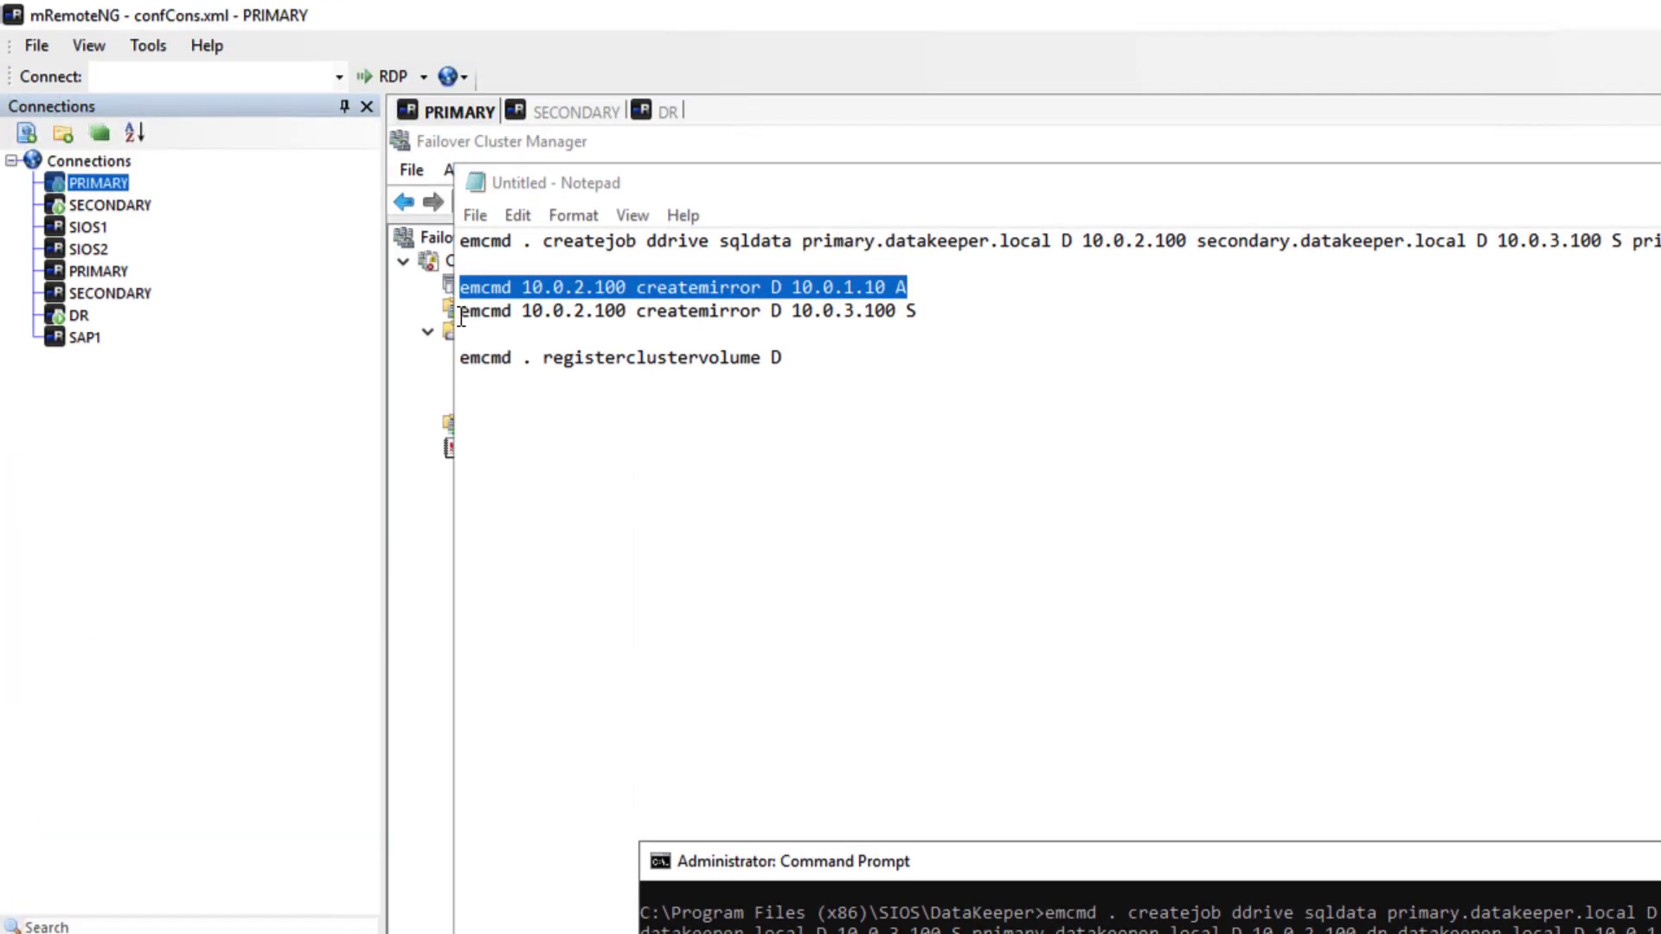
Copy "emcmd 10.0.2.100 createmirror D 10.0.3.100 S" from Notepad and run it in Command Prompt to create the synchronous mirror.
{"action": "left_click", "coordinate": [461, 319]}
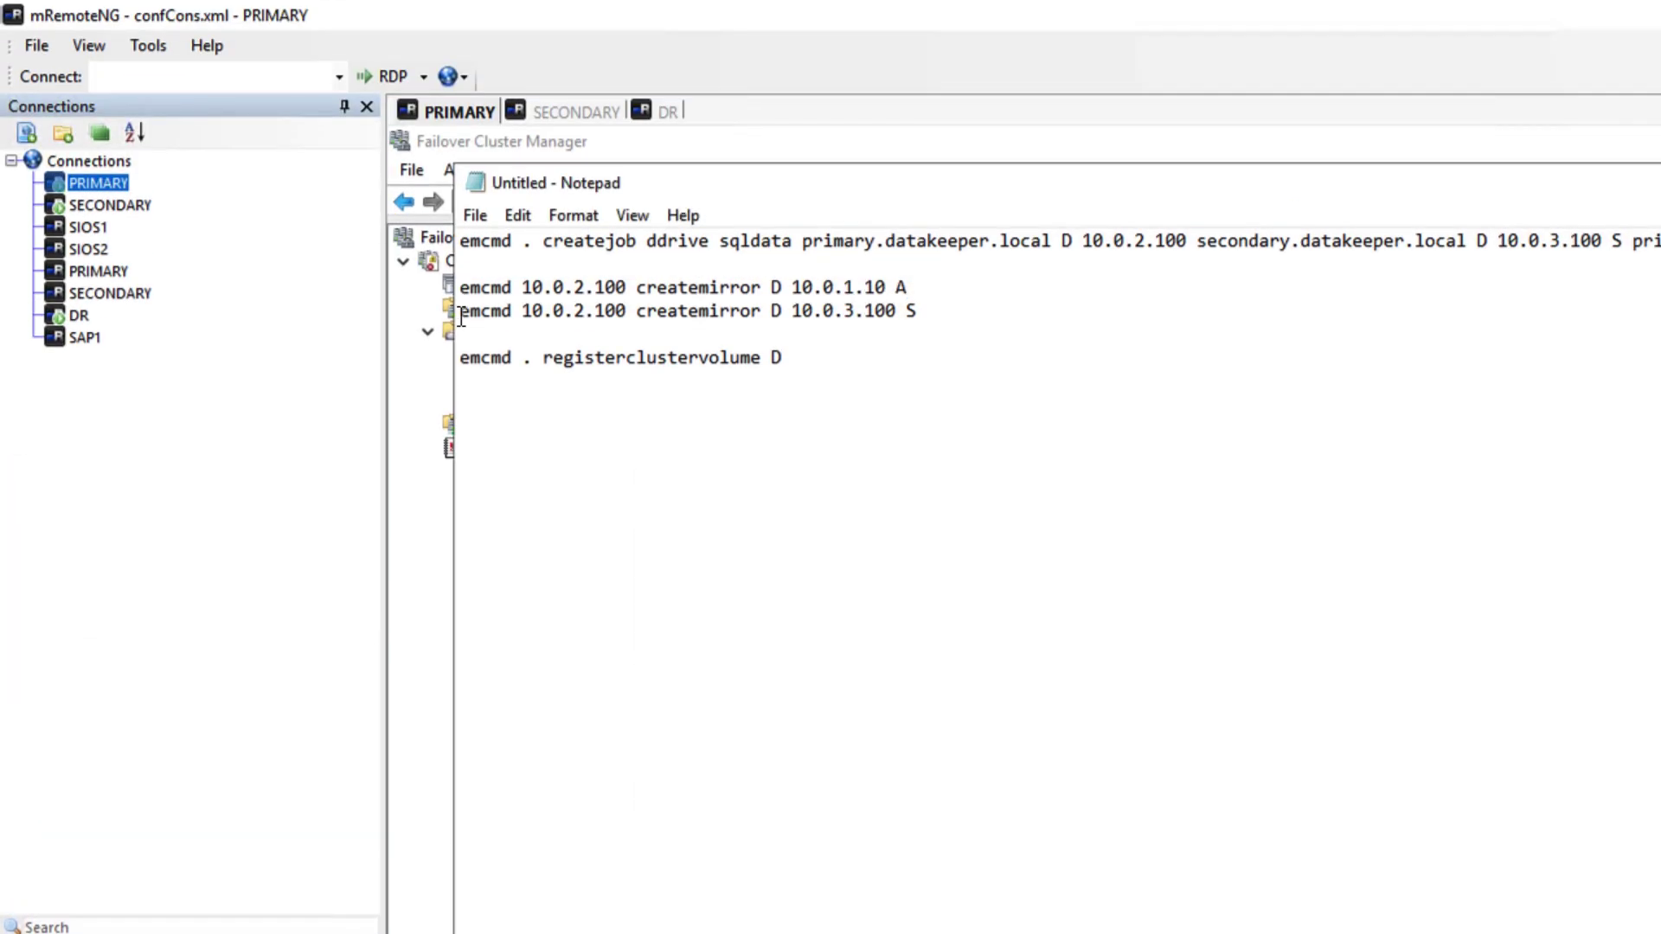
{"action": "left_click_drag", "start_coordinate": [461, 313], "coordinate": [464, 335]}
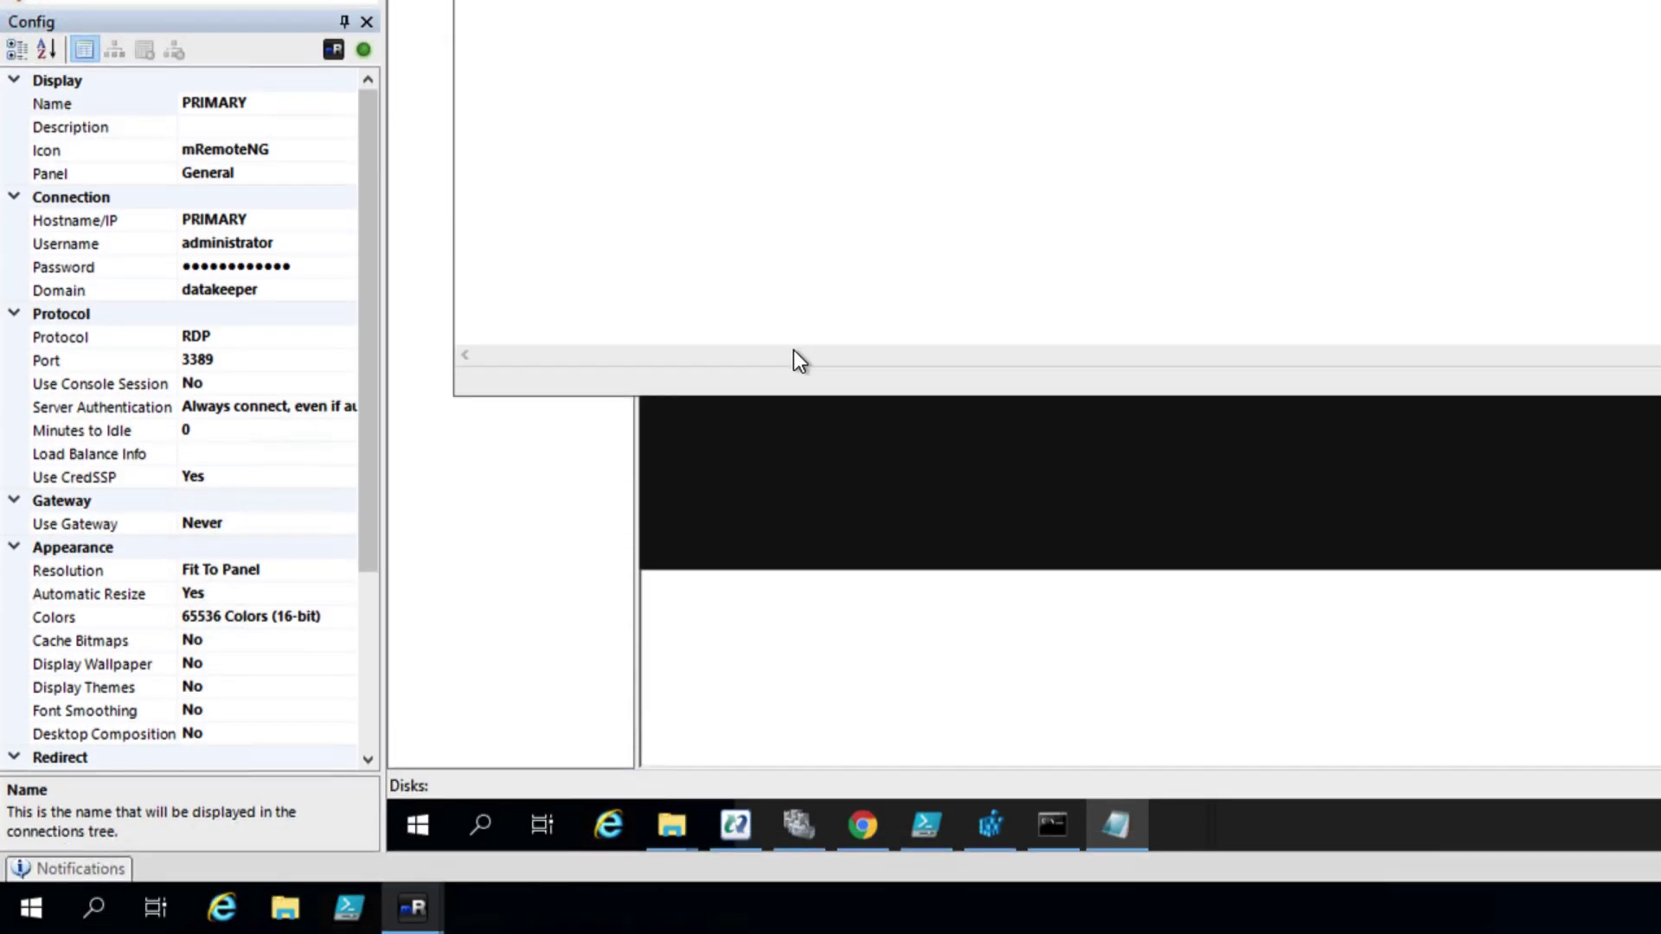
{"action": "left_click", "coordinate": [759, 446]}
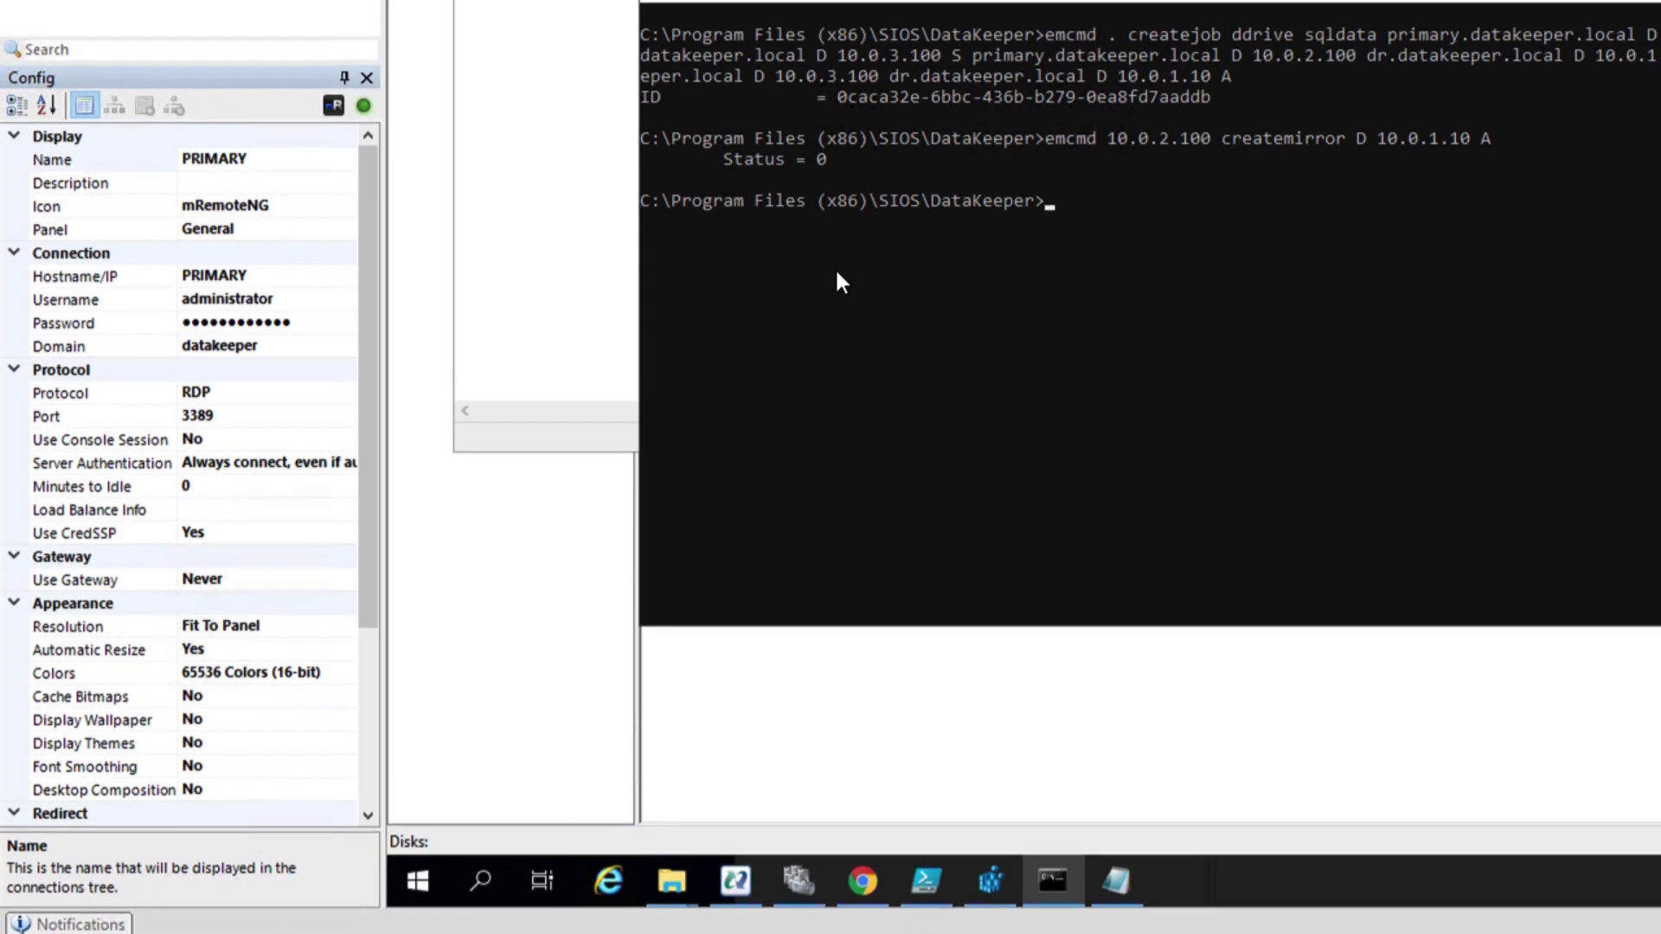
{"action": "right_click", "coordinate": [836, 211]}
{"action": "key", "text": "Return"}
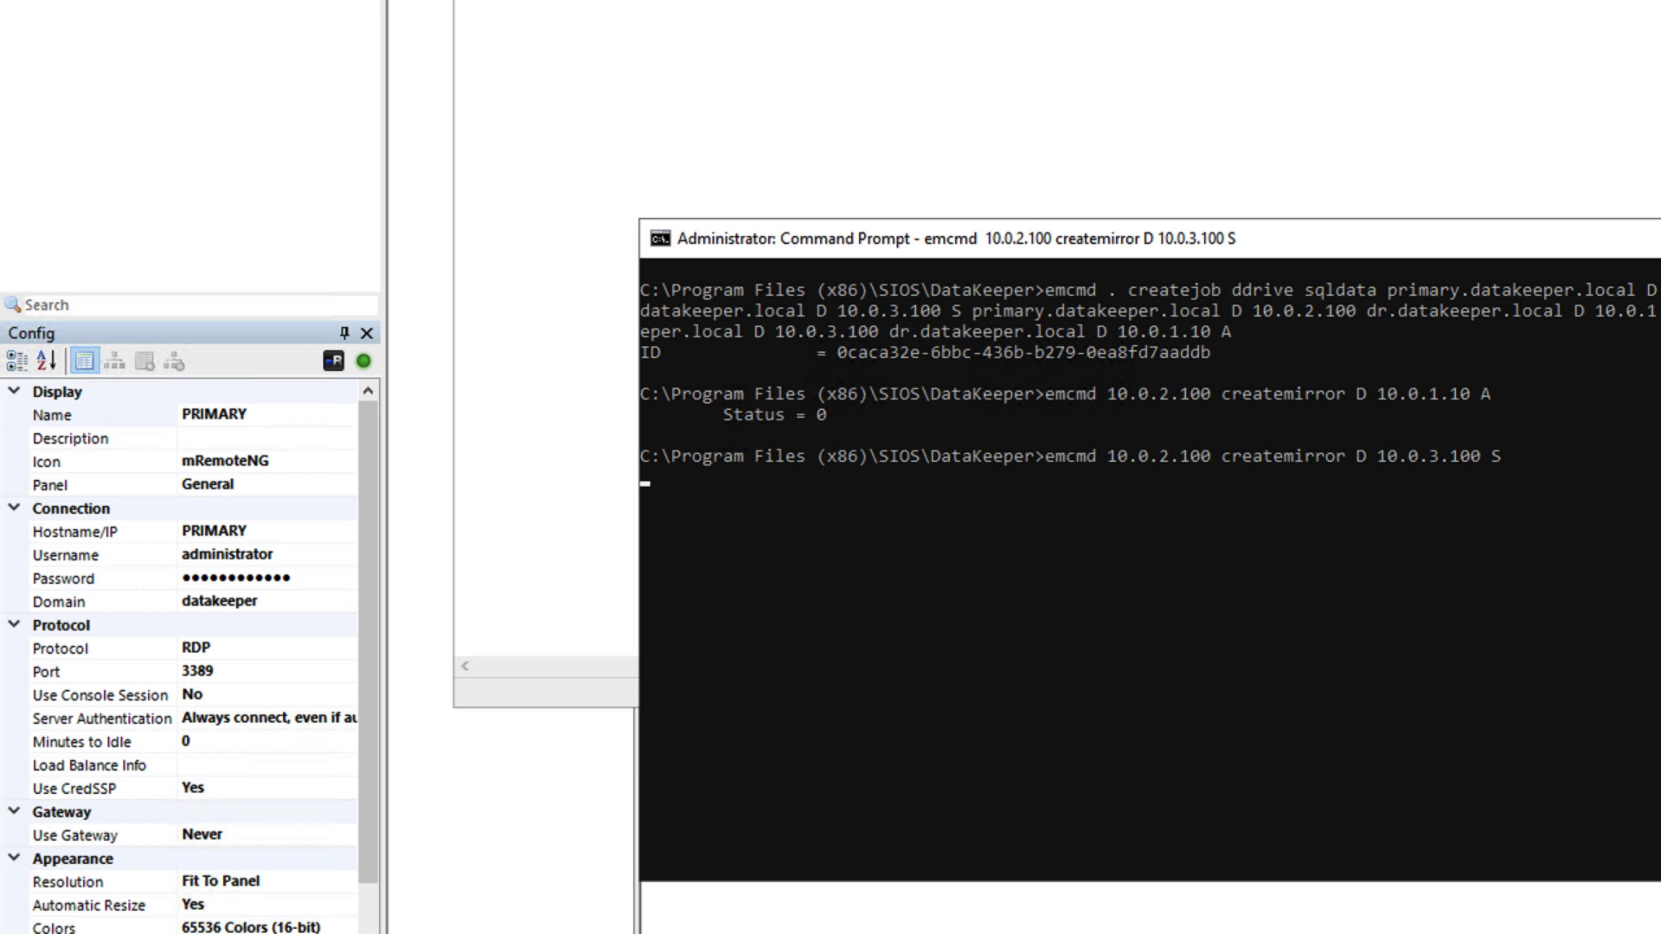
{"action": "key", "text": "Return"}
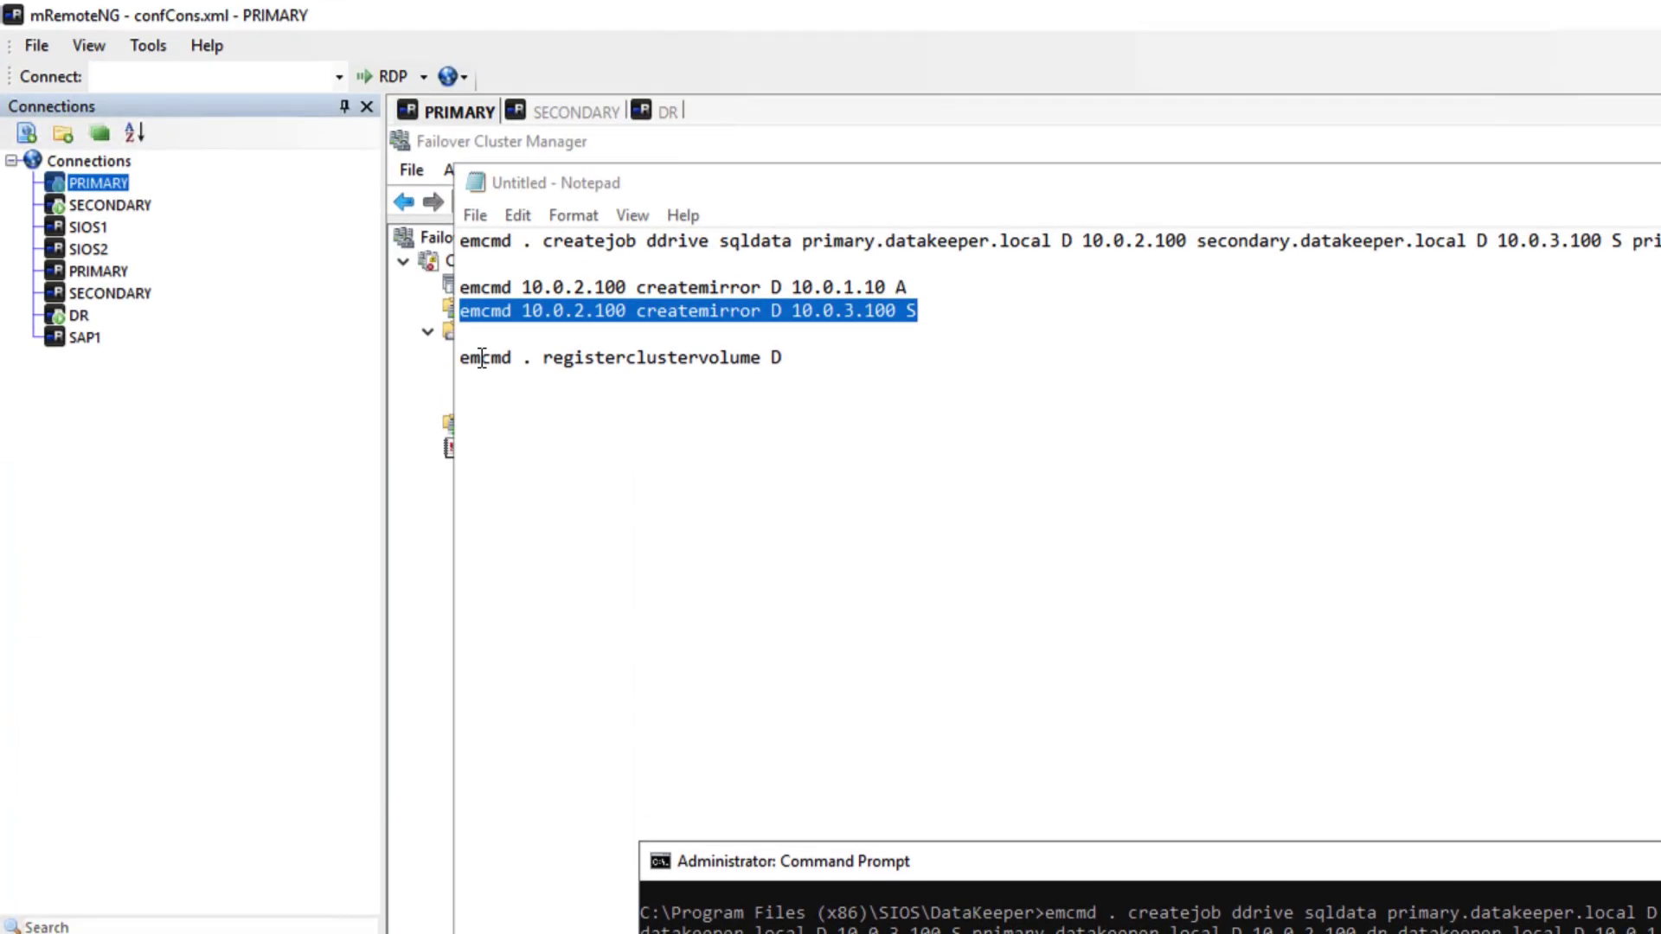
Copy "emcmd . registerclustervolume D" from Notepad and run it in Command Prompt to register volume D in the cluster.
{"action": "left_click", "coordinate": [481, 358]}
{"action": "double_click", "coordinate": [481, 358]}
{"action": "key", "text": "shift+End"}
{"action": "key", "text": "ctrl+c"}
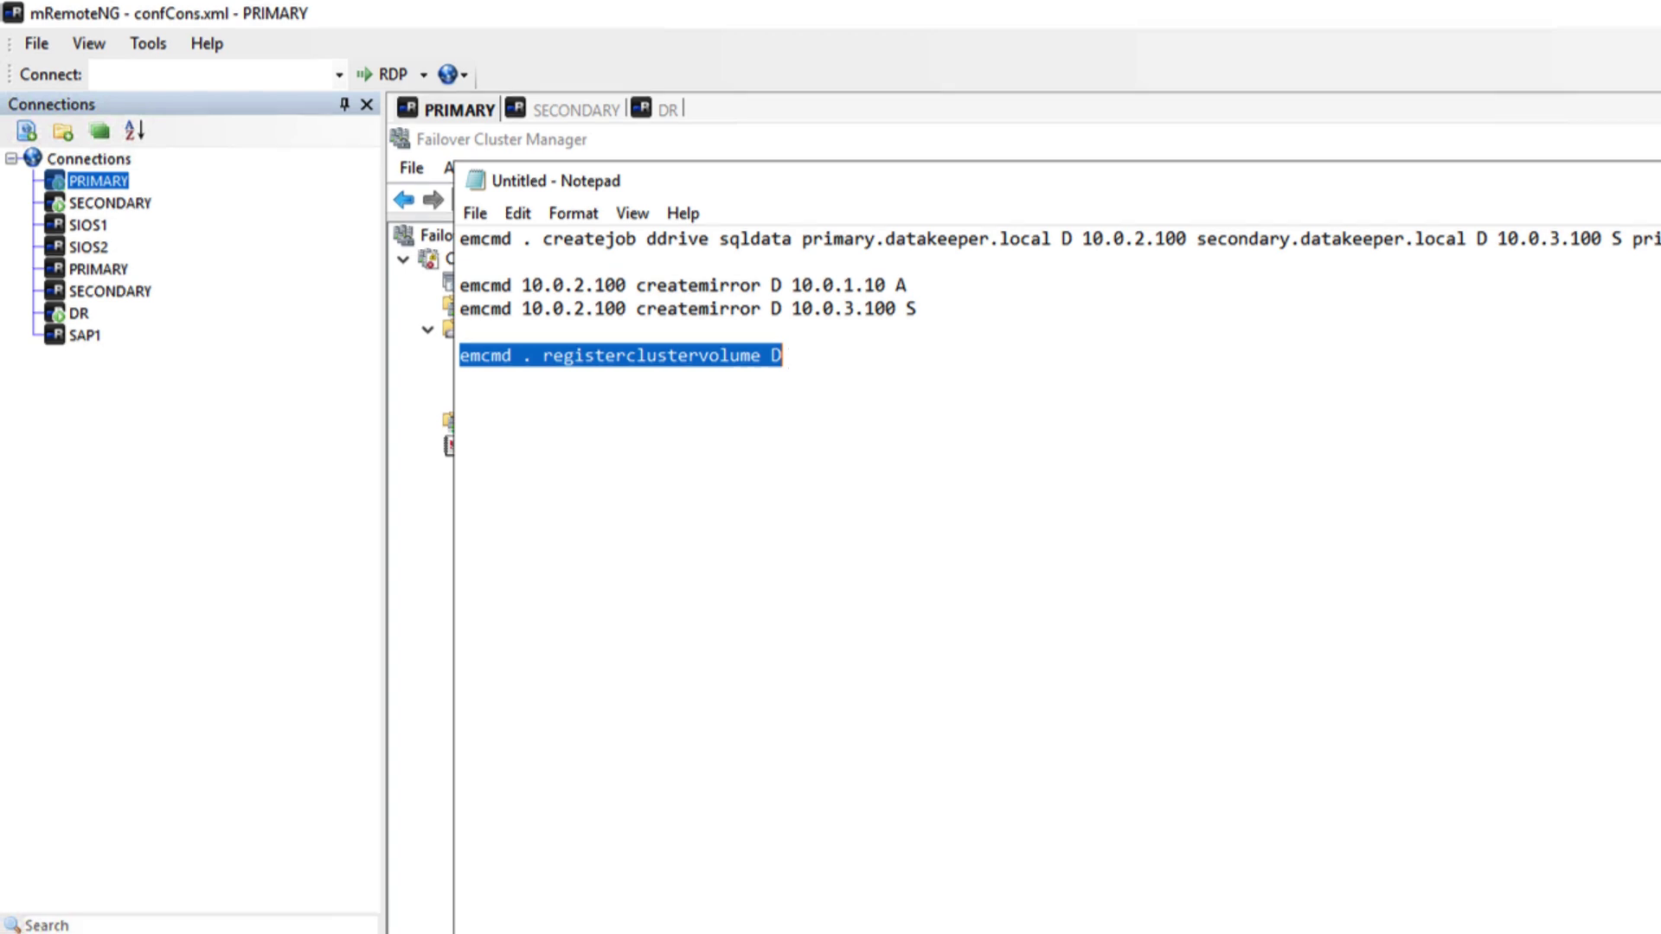
{"action": "left_click", "coordinate": [756, 864]}
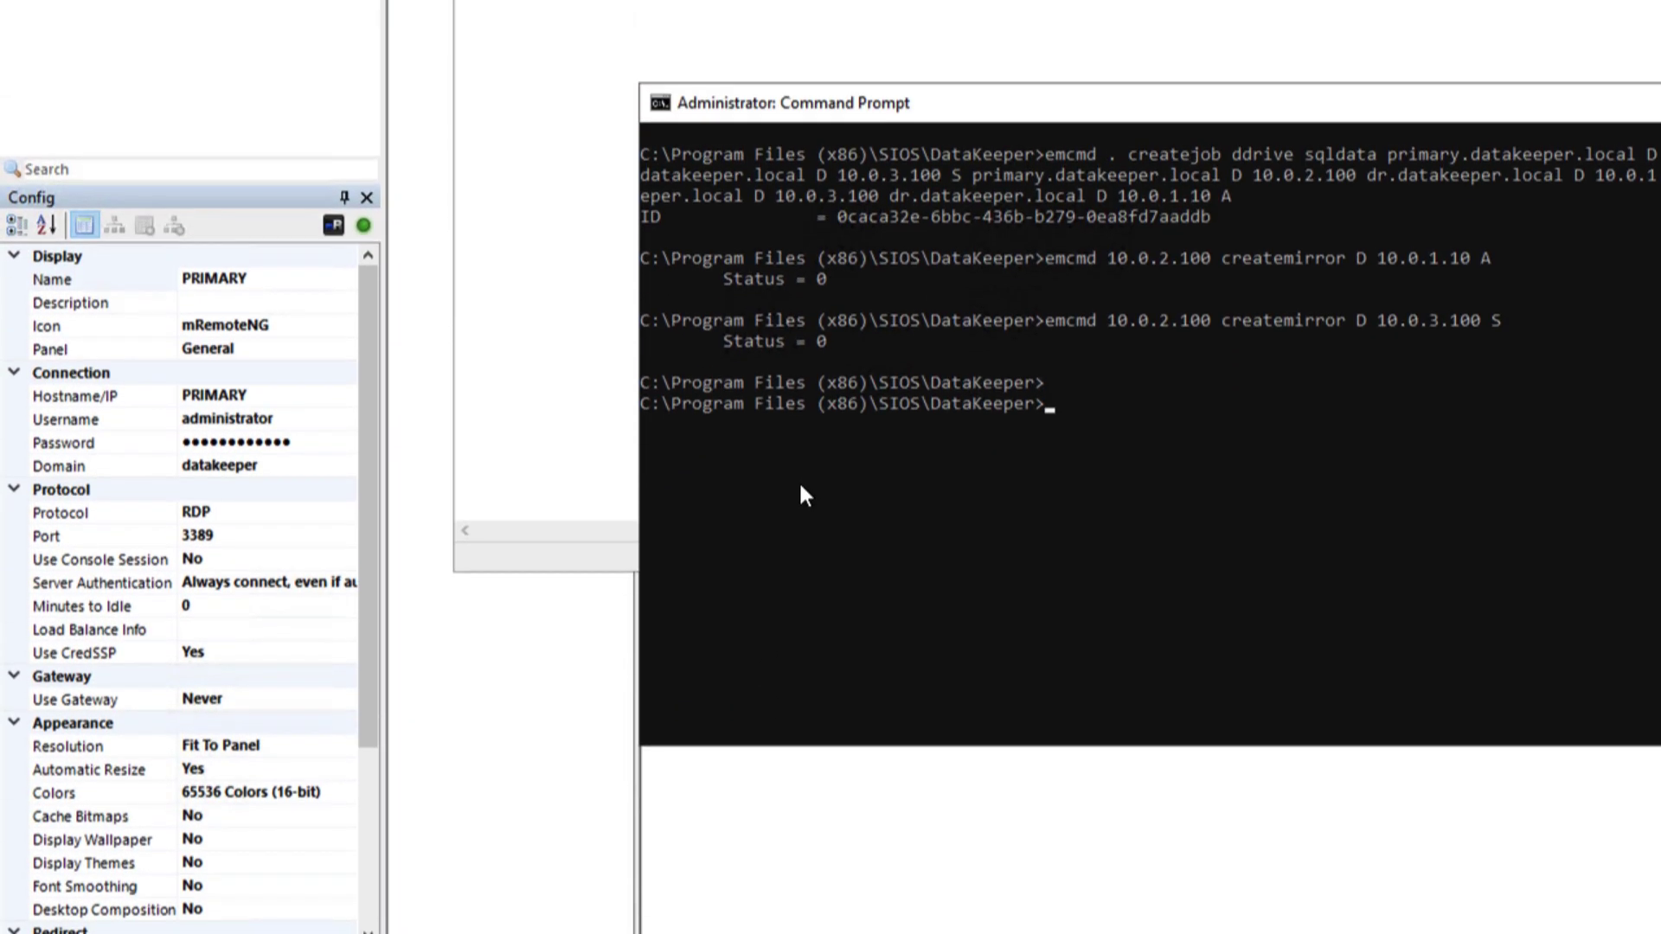
{"action": "key", "text": "ctrl+v"}
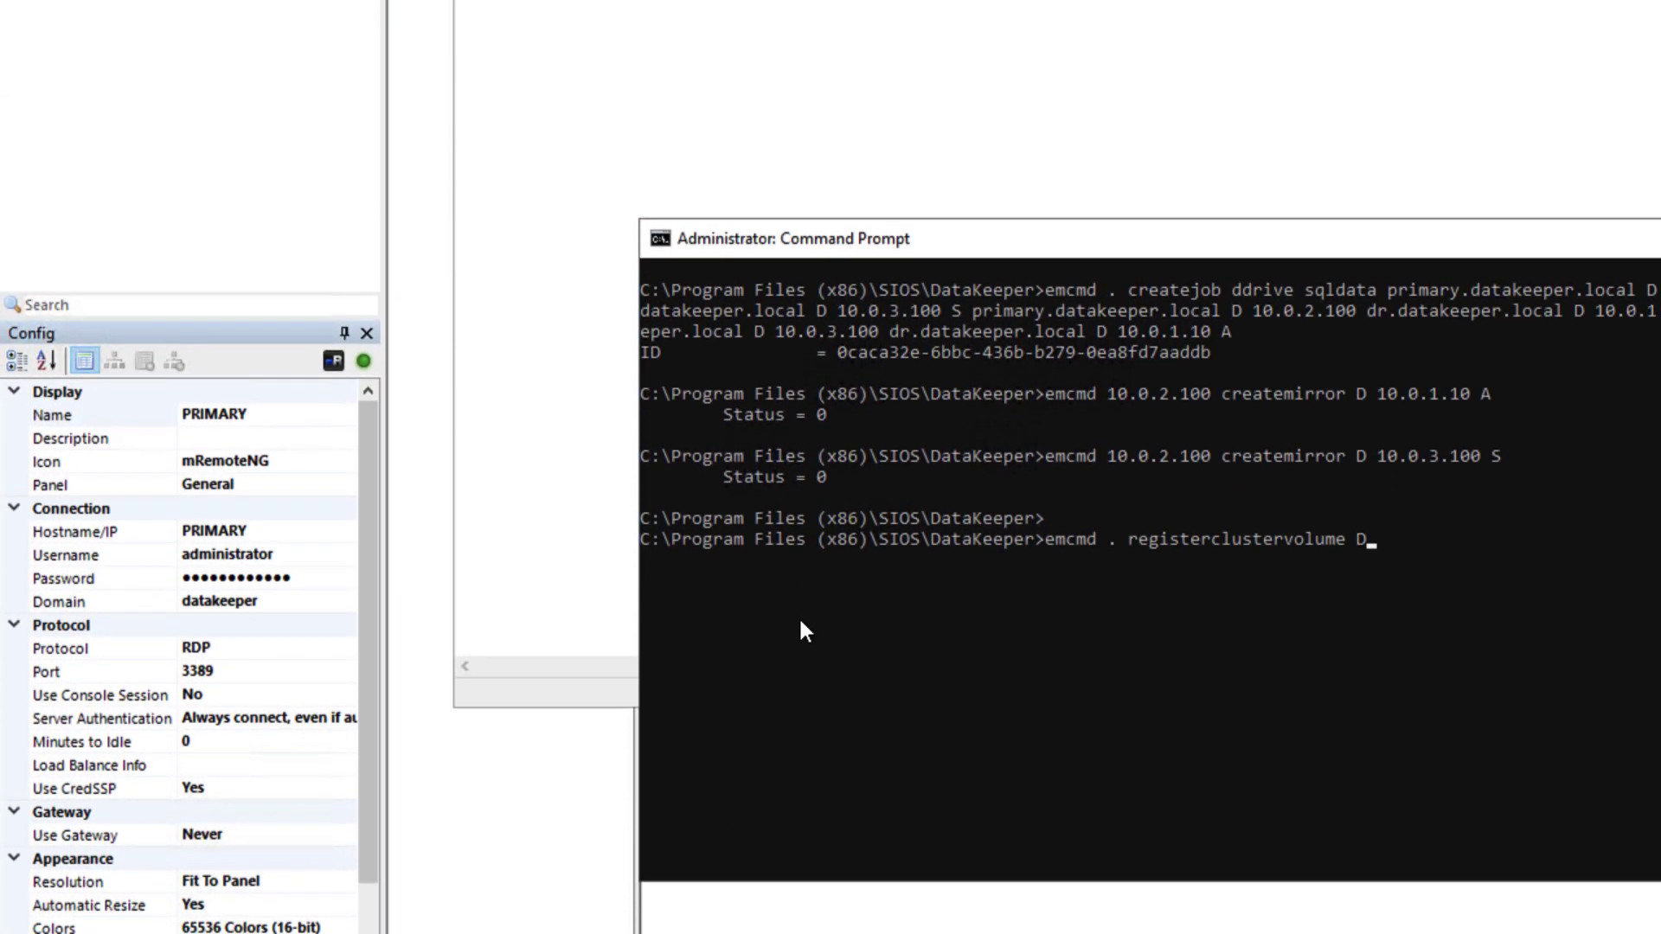
{"action": "key", "text": "Return"}
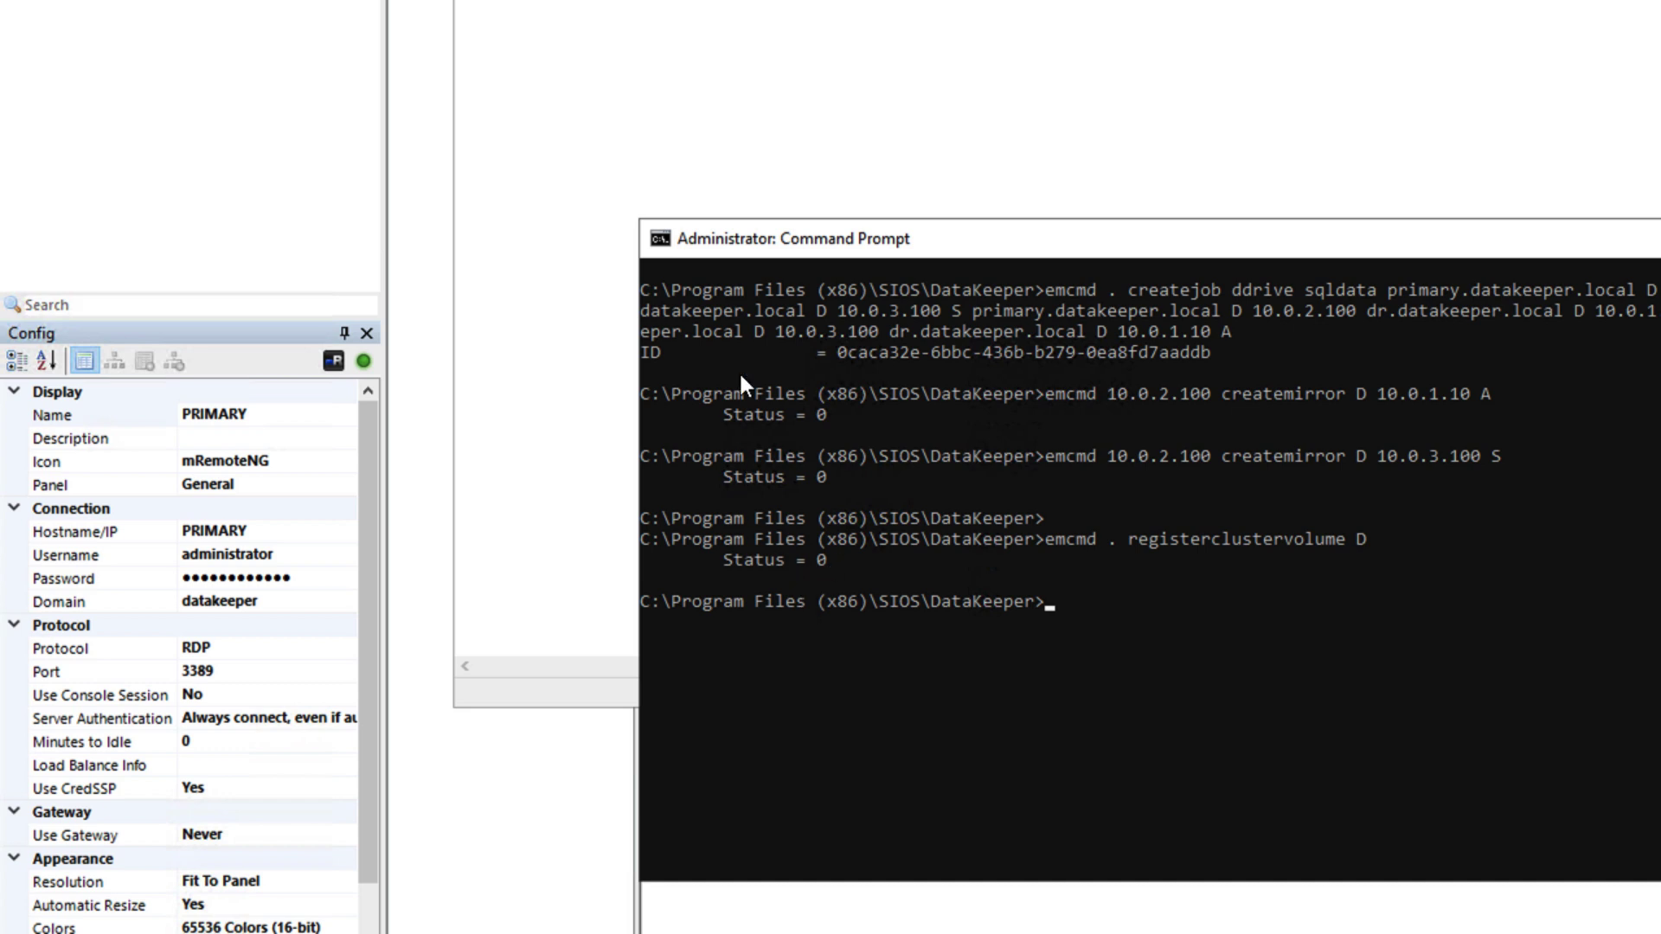
Switch to Failover Cluster Manager and check DataKeeper Volume D among the disks and the SECONDARY and DR nodes.
{"action": "left_click", "coordinate": [419, 144]}
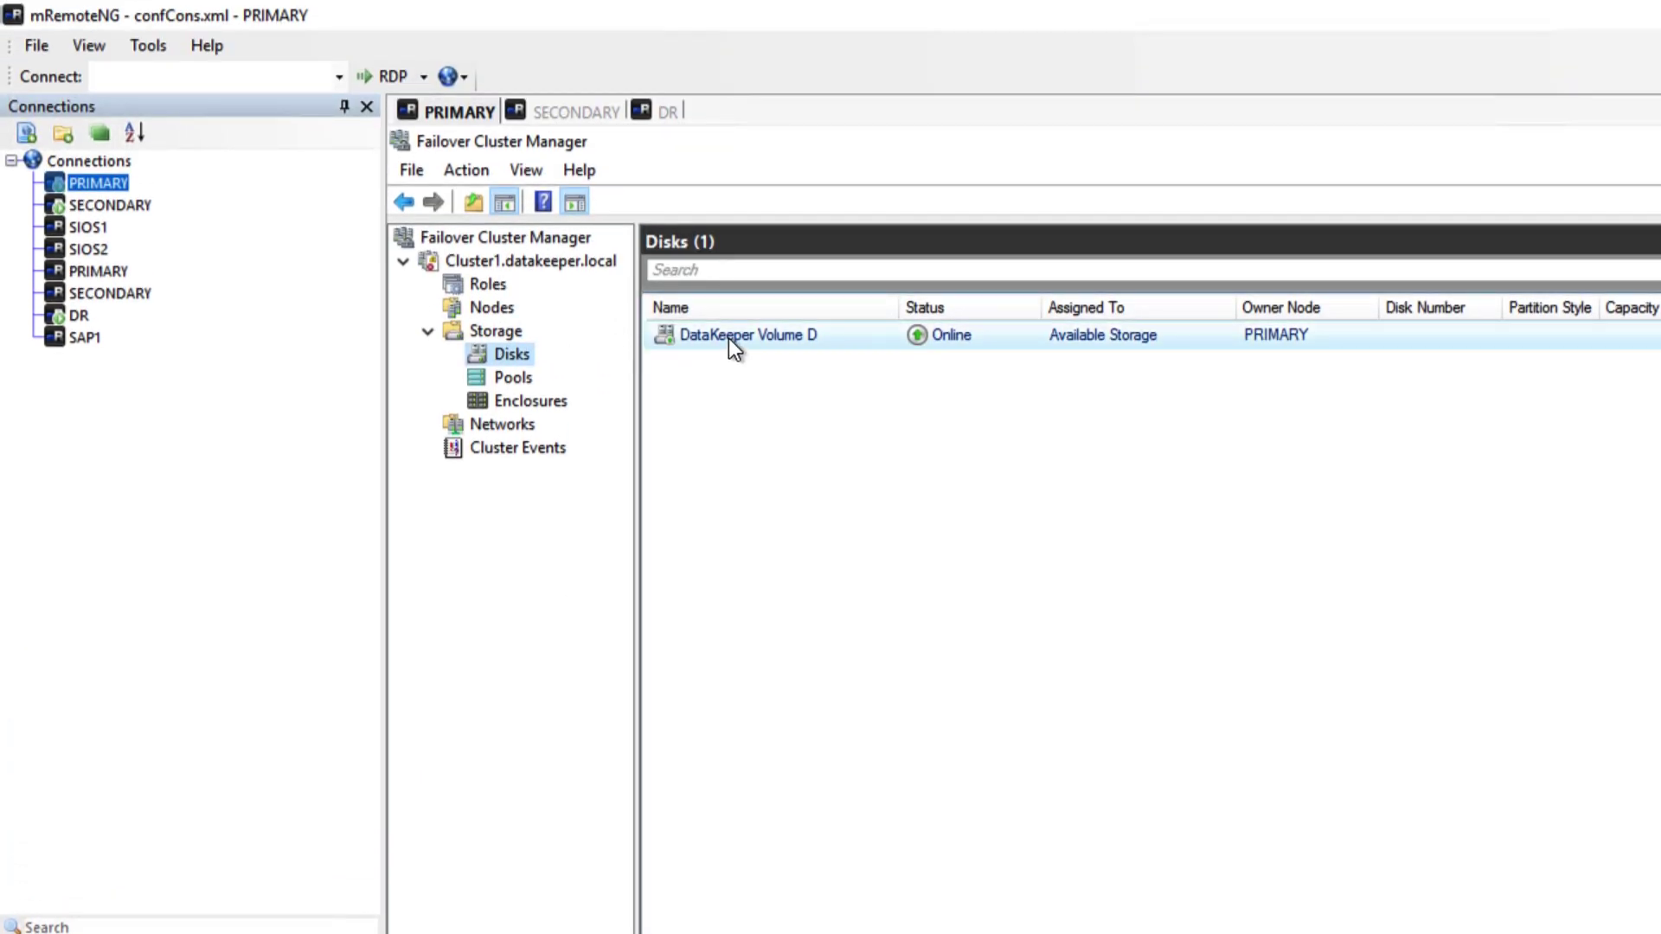
{"action": "left_click", "coordinate": [728, 339]}
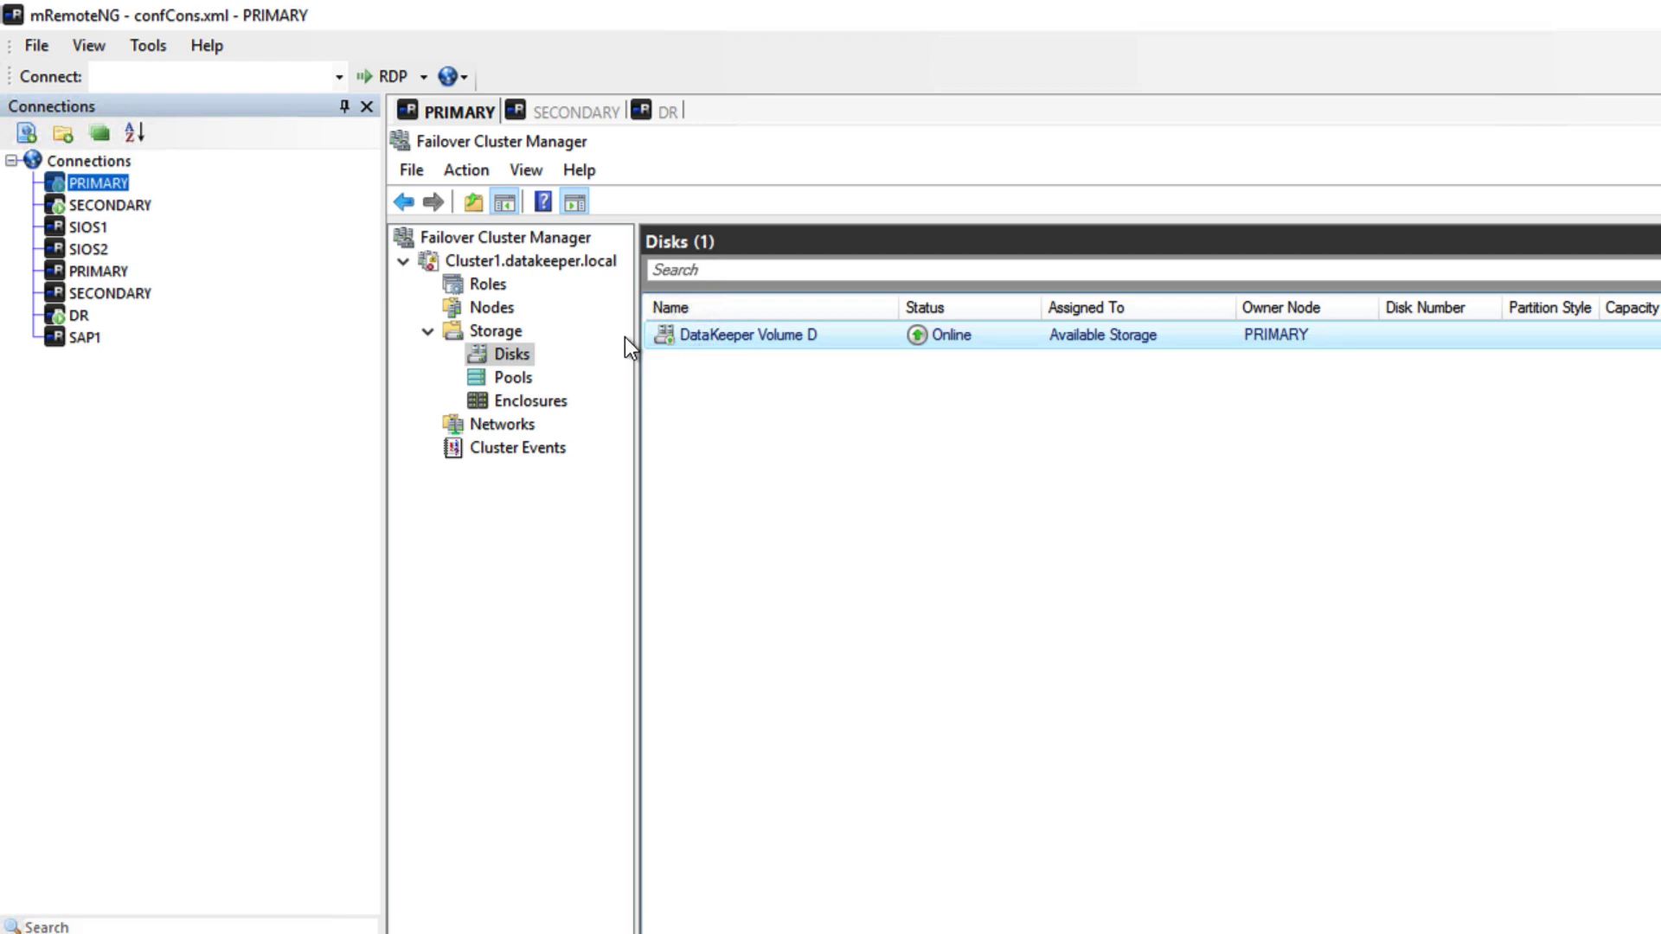
{"action": "left_click", "coordinate": [490, 310]}
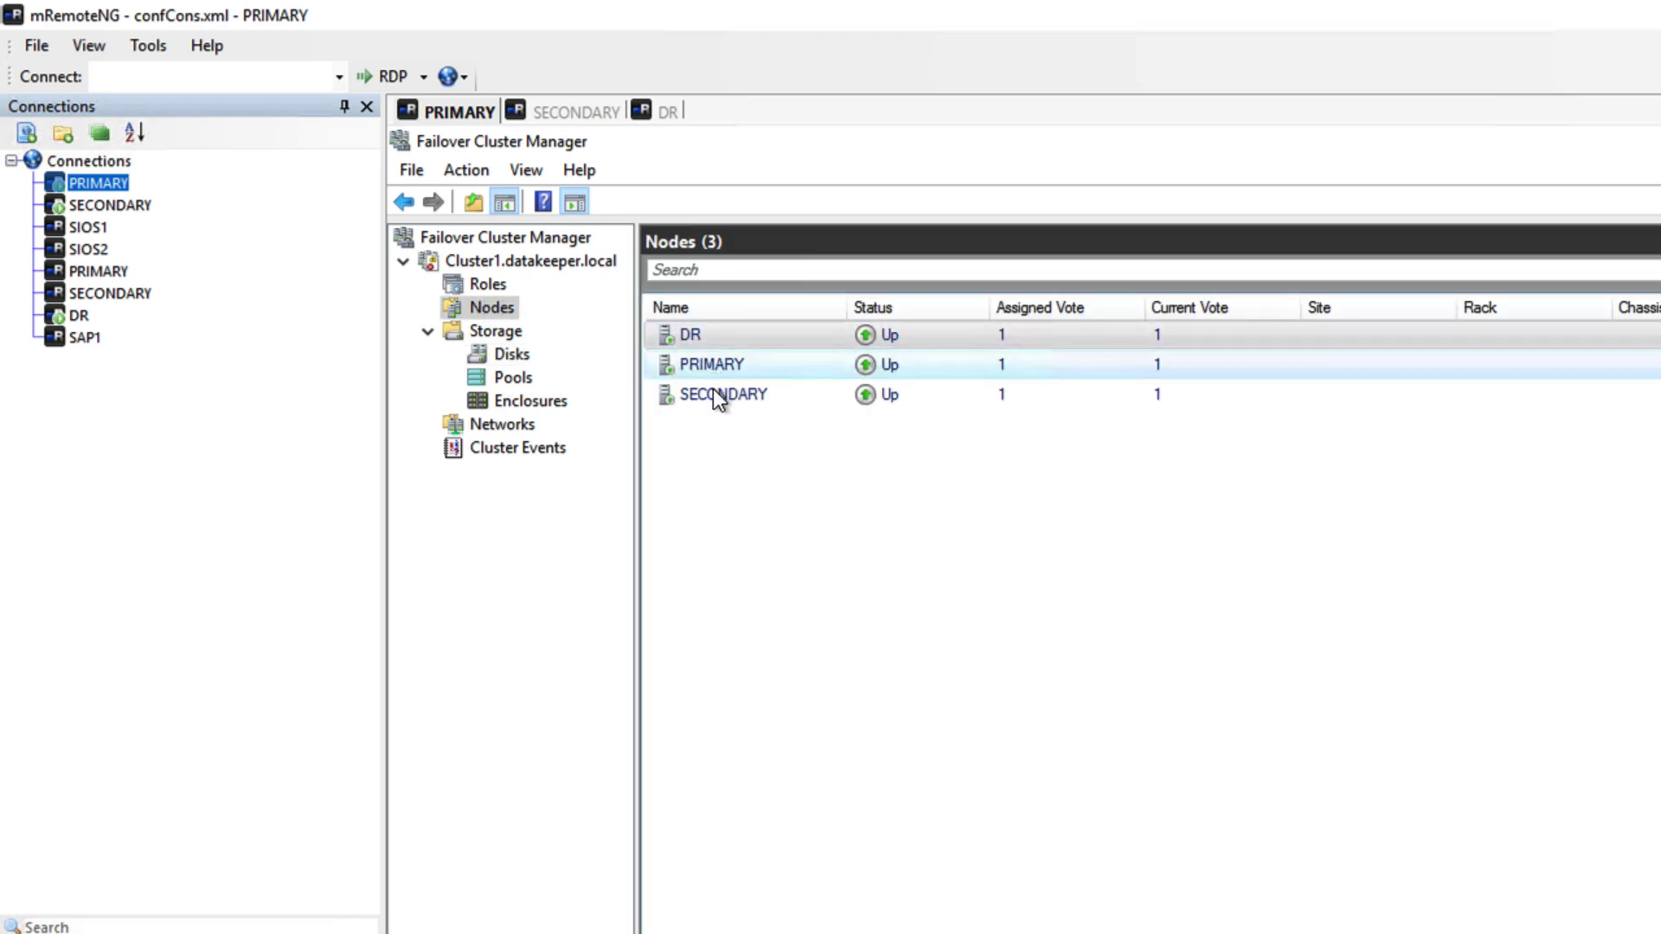
{"action": "left_click", "coordinate": [714, 396]}
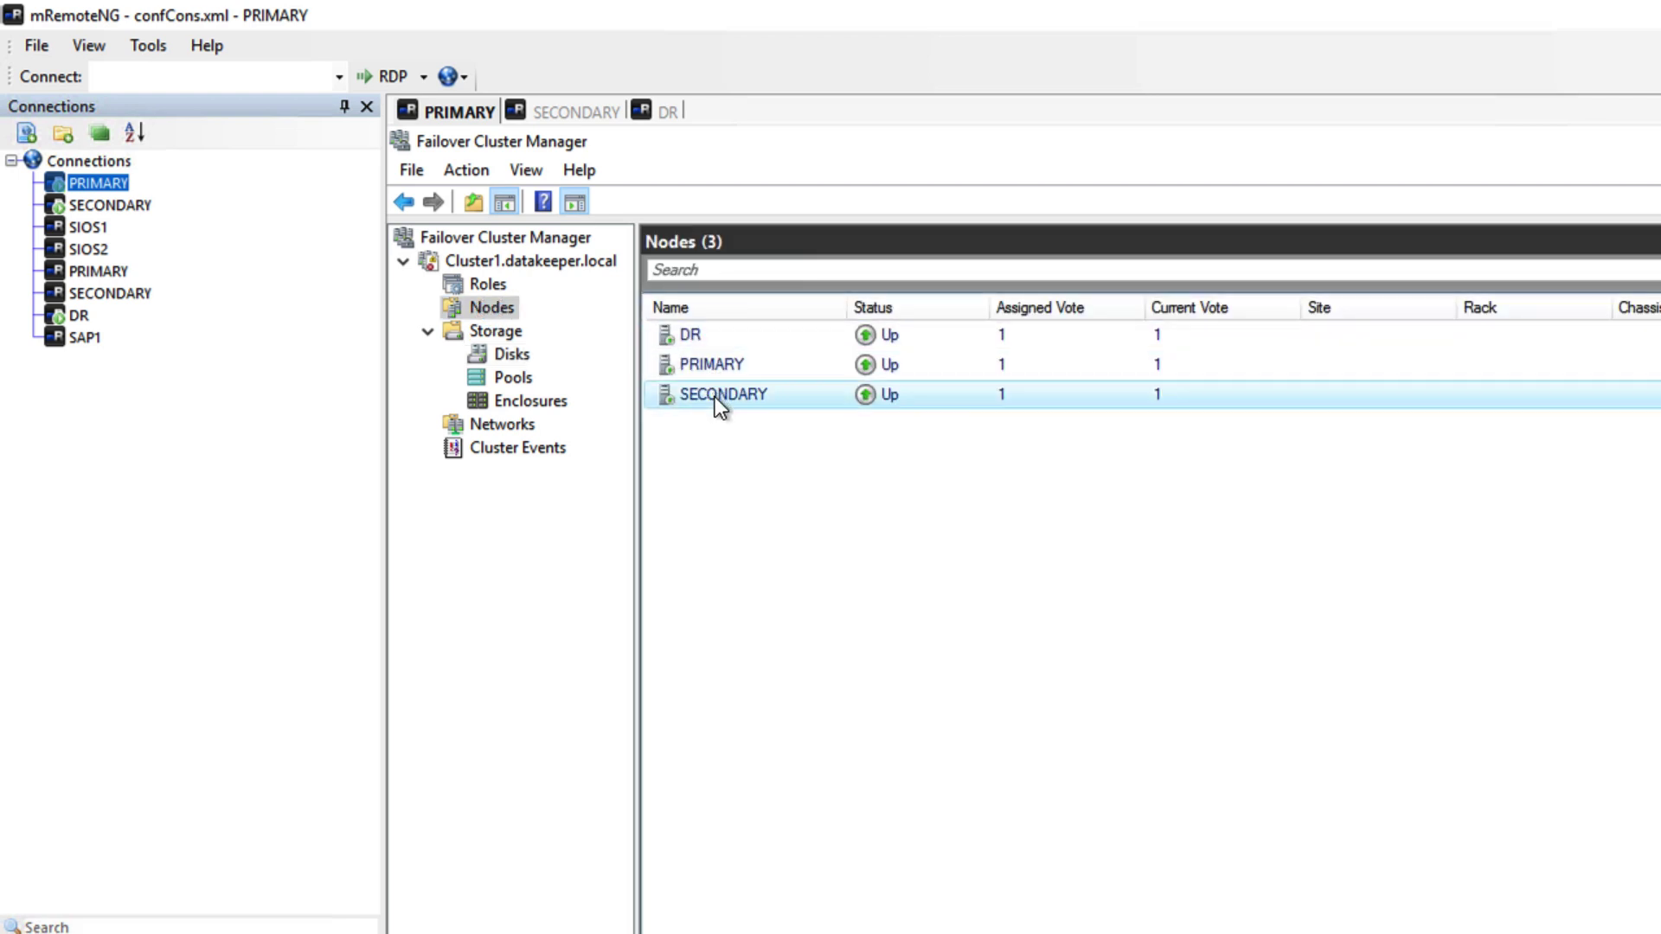
{"action": "left_click", "coordinate": [699, 335]}
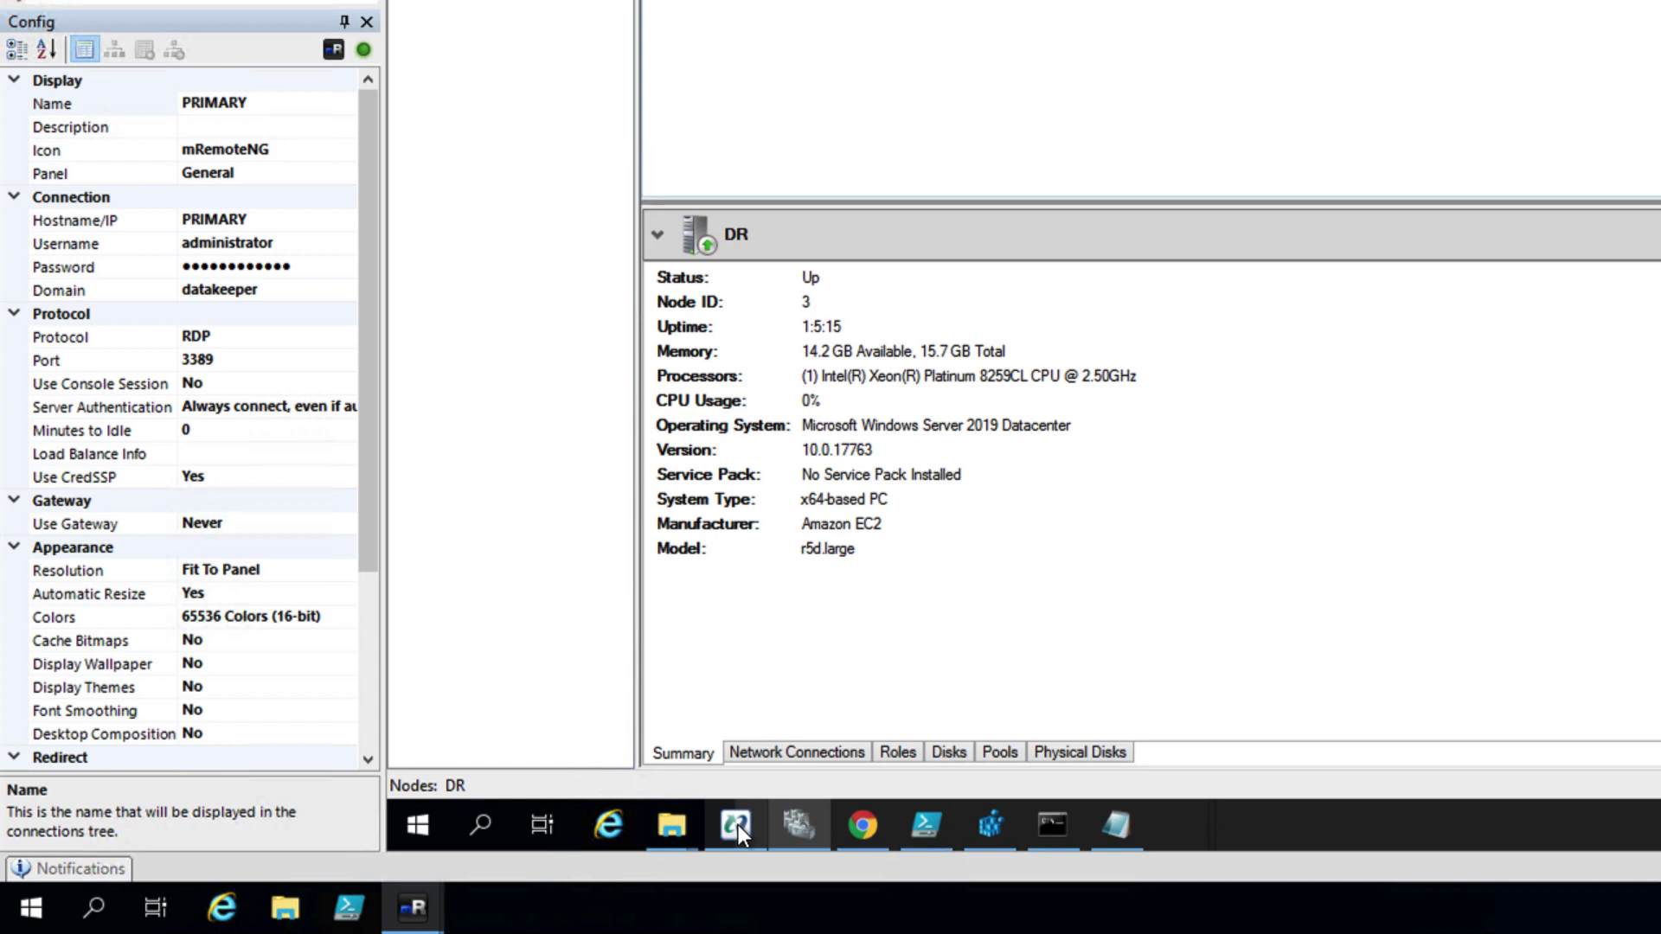
Switch to SIOS DataKeeper and inspect the ddrive job's mirrors from PRIMARY to the DR and SECONDARY servers.
{"action": "left_click", "coordinate": [736, 825]}
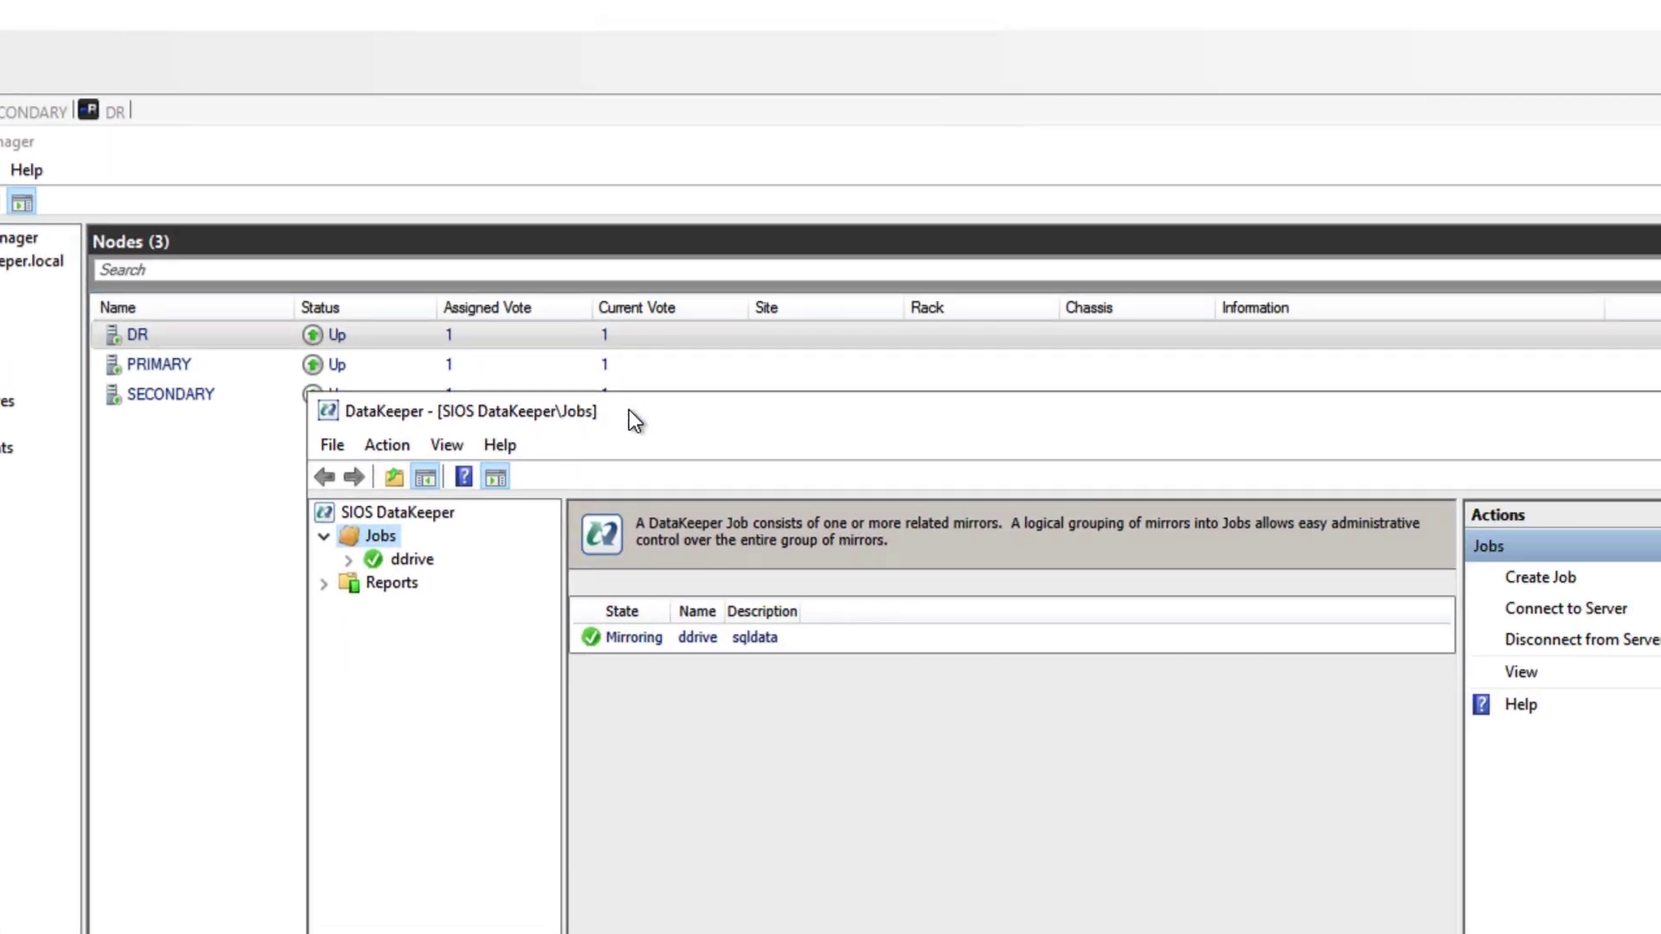
{"action": "left_click", "coordinate": [694, 581]}
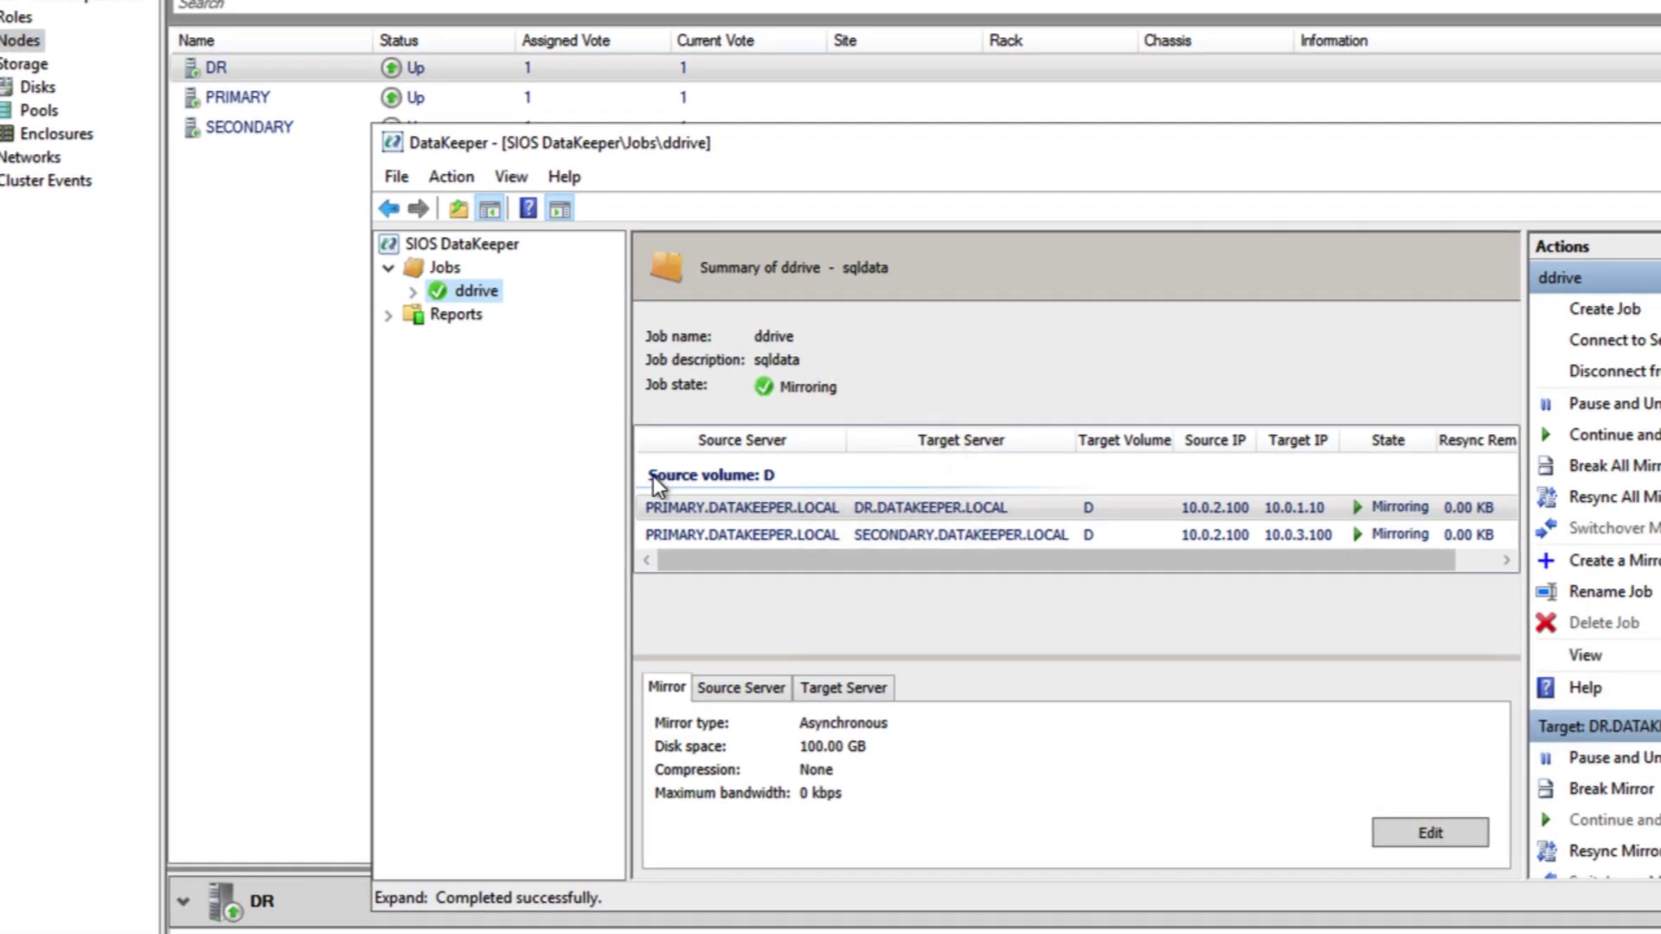
{"action": "left_click", "coordinate": [1090, 742]}
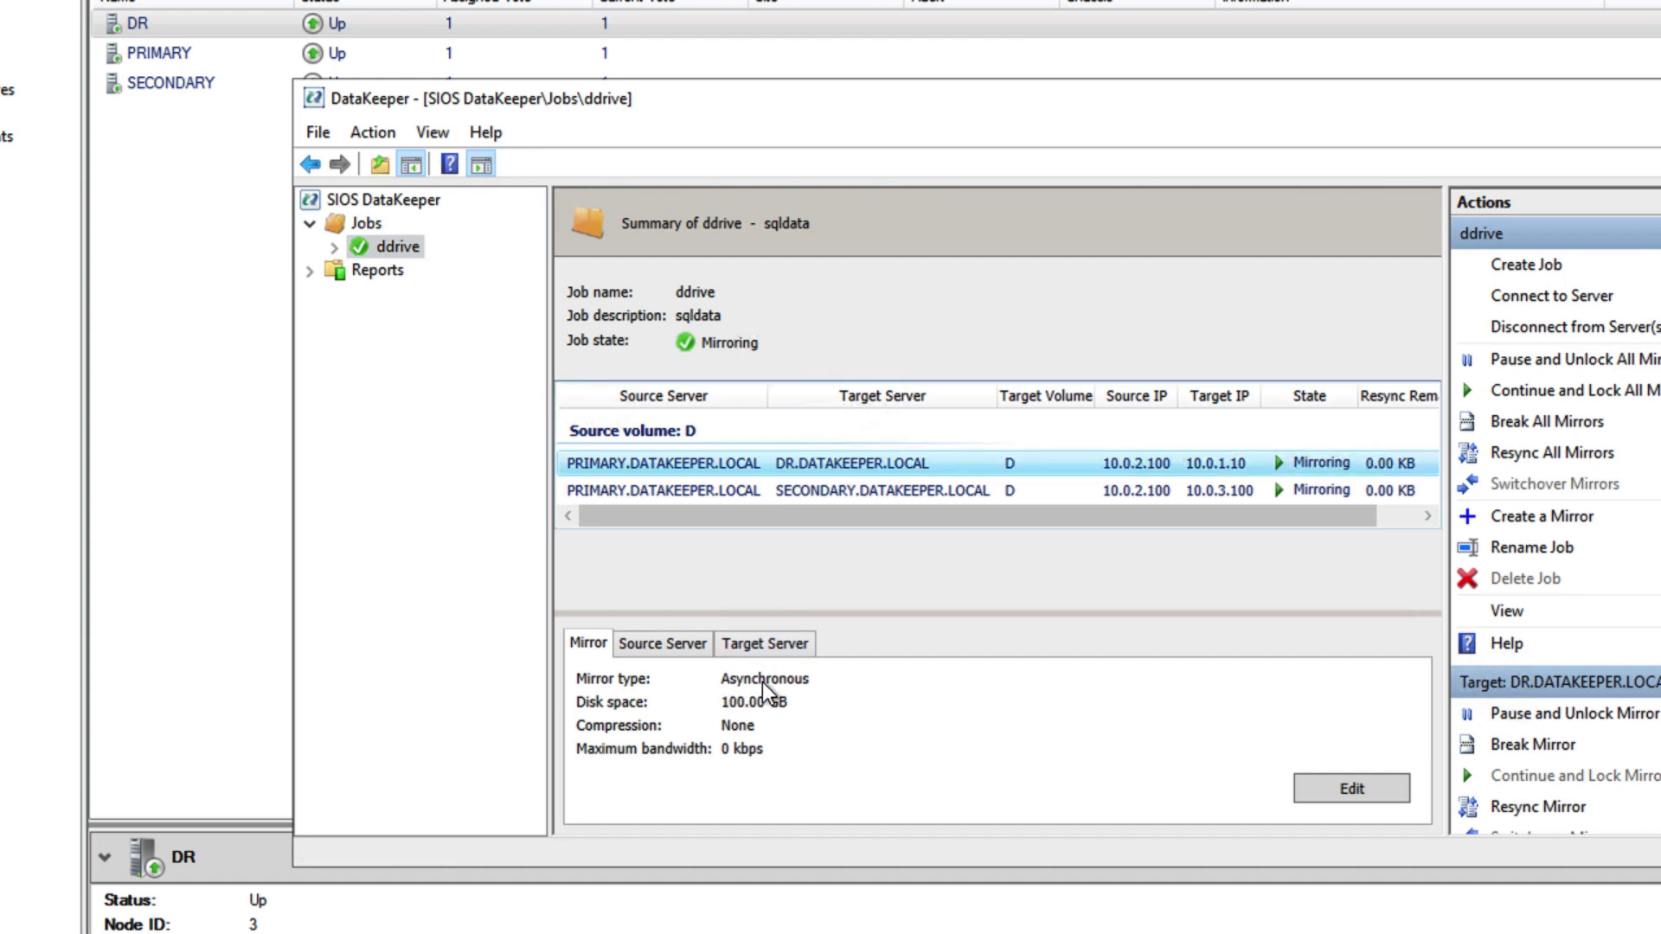
{"action": "left_click", "coordinate": [624, 491]}
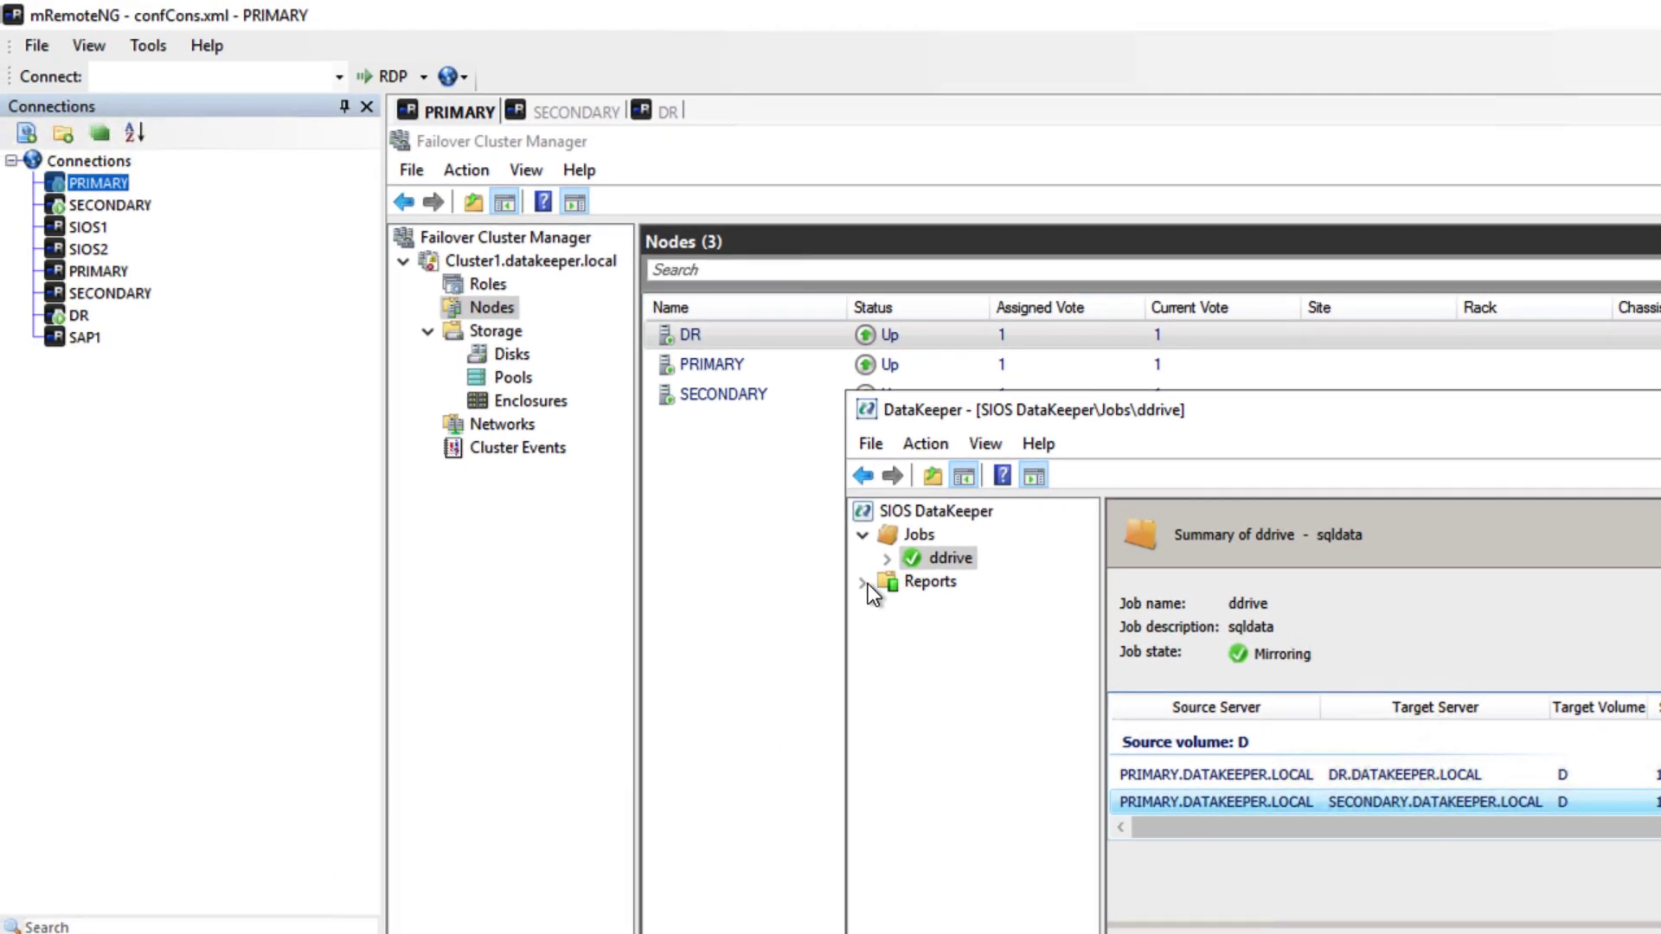
{"action": "left_click", "coordinate": [817, 558]}
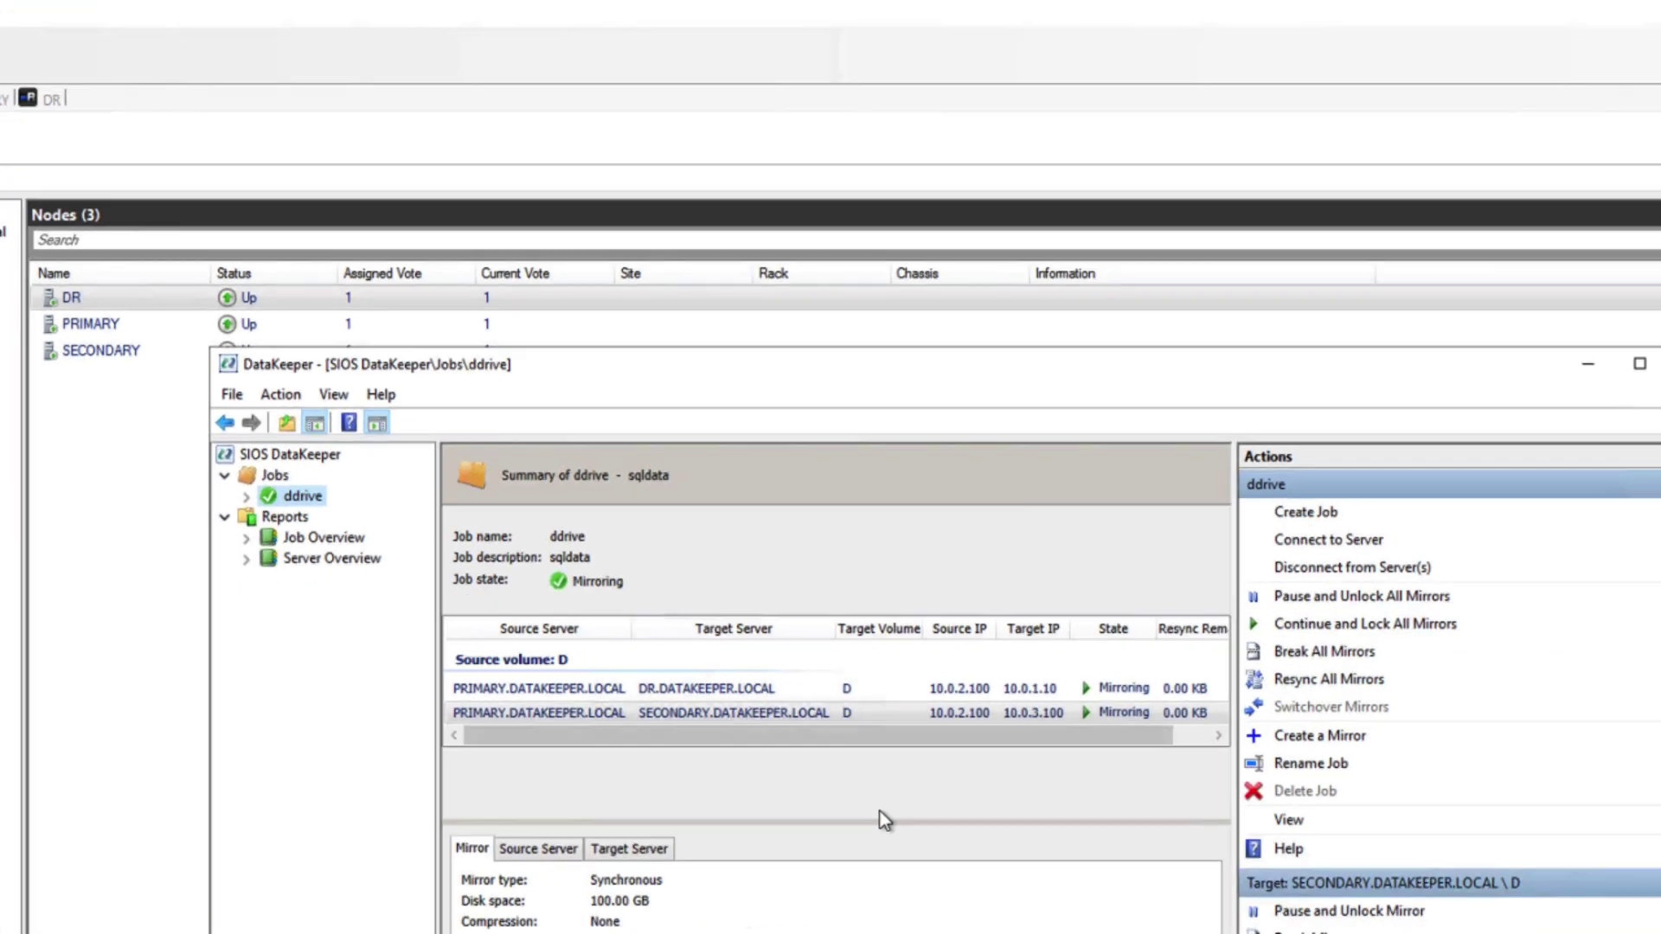
Switch to the blog article in the browser and review its createjob, createmirror and registerclustervolume commands.
{"action": "key", "text": "ctrl+Right"}
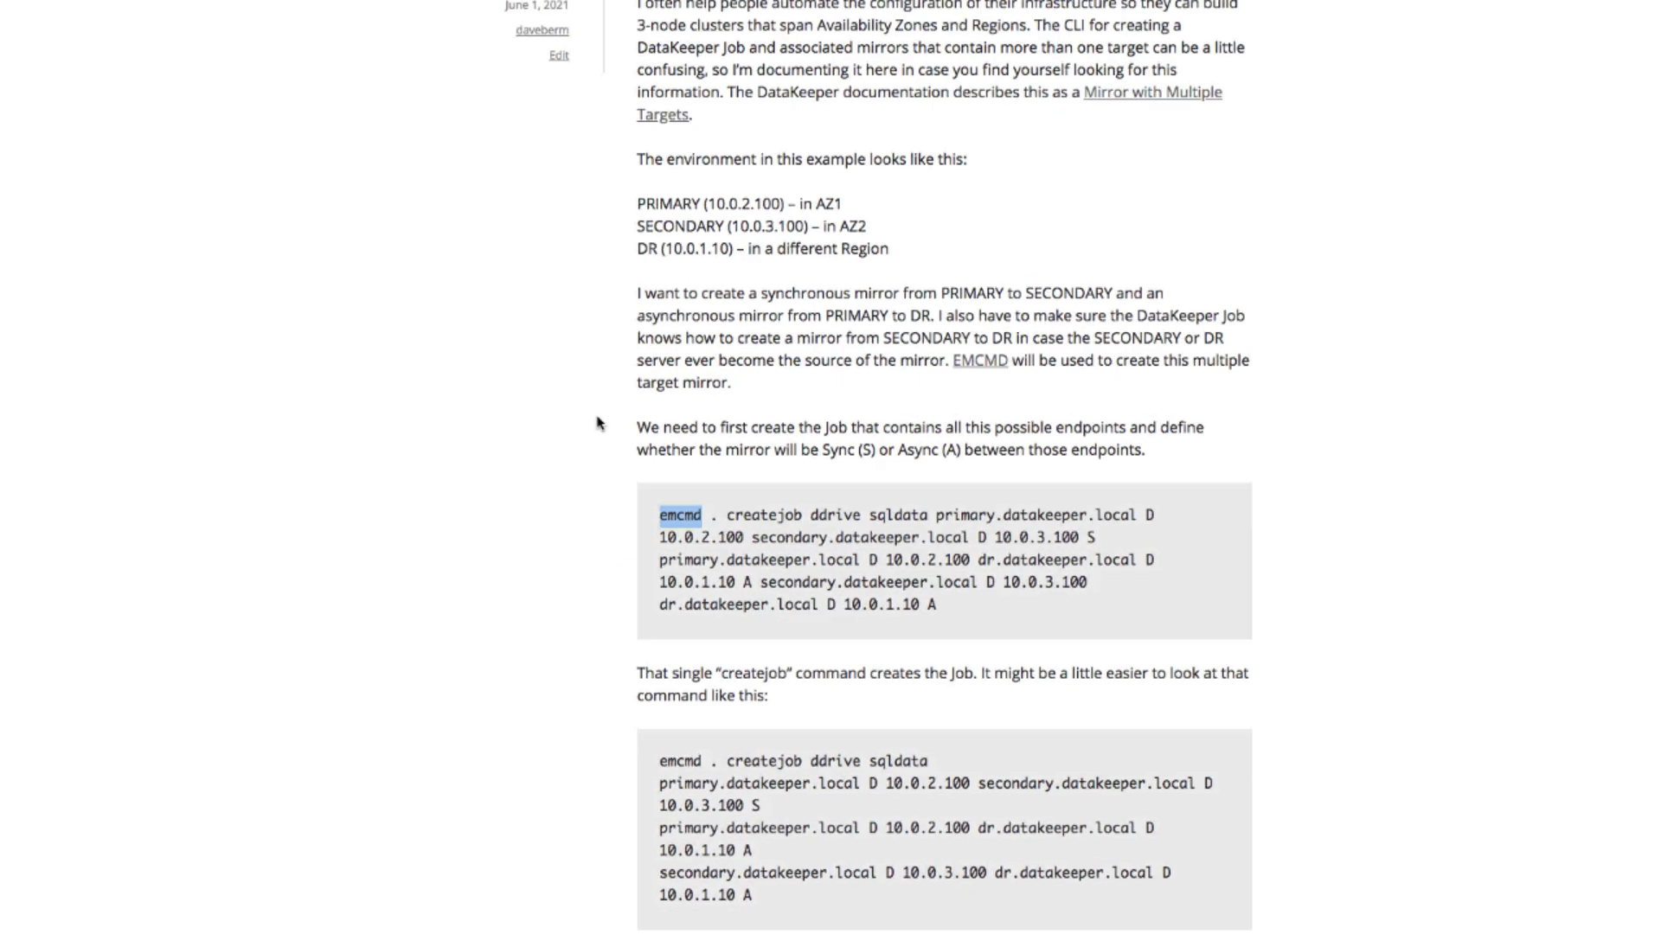
{"action": "triple_click", "coordinate": [705, 537]}
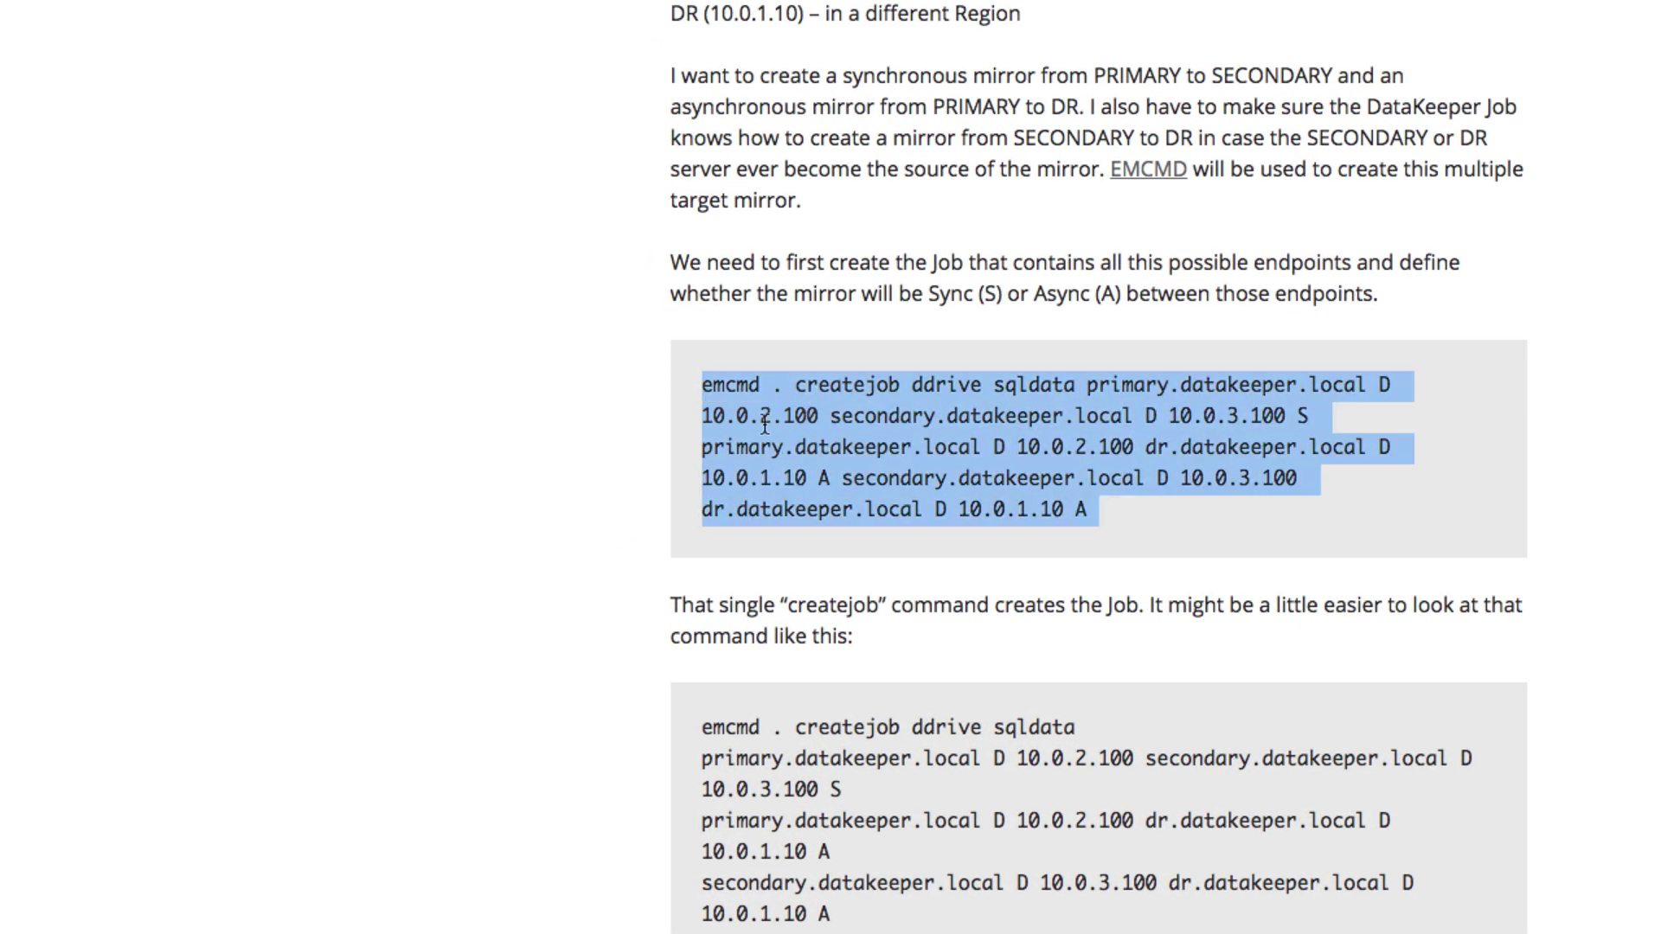
{"action": "scroll", "coordinate": [764, 425], "scroll_direction": "down", "scroll_amount": 7}
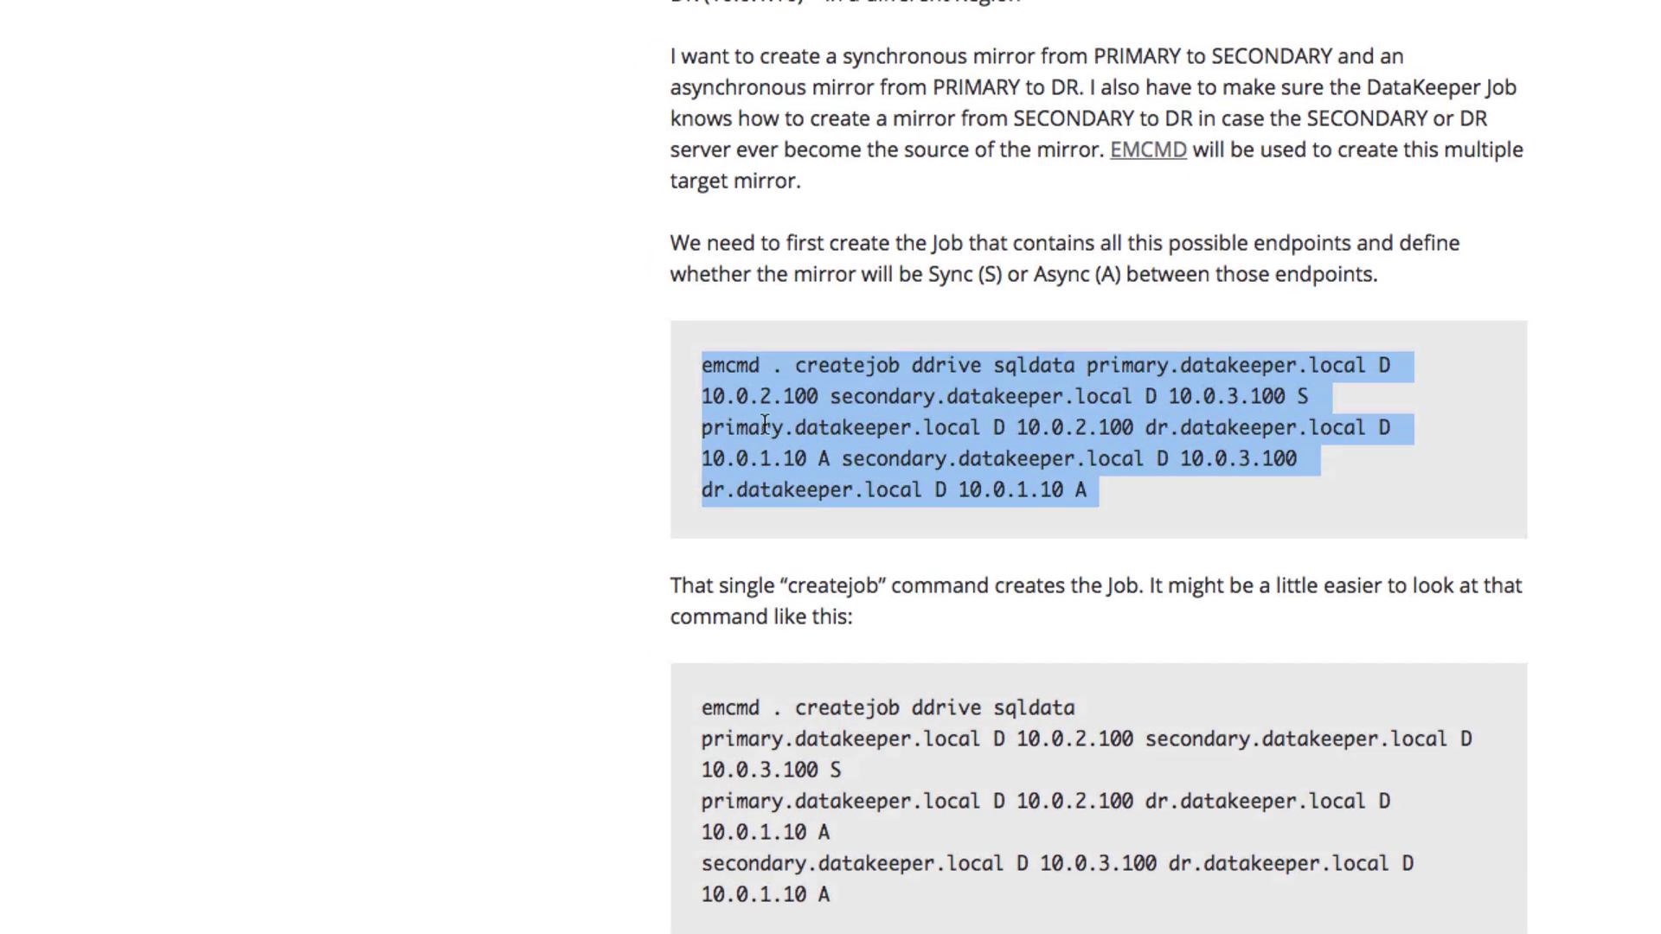
{"action": "triple_click", "coordinate": [741, 490]}
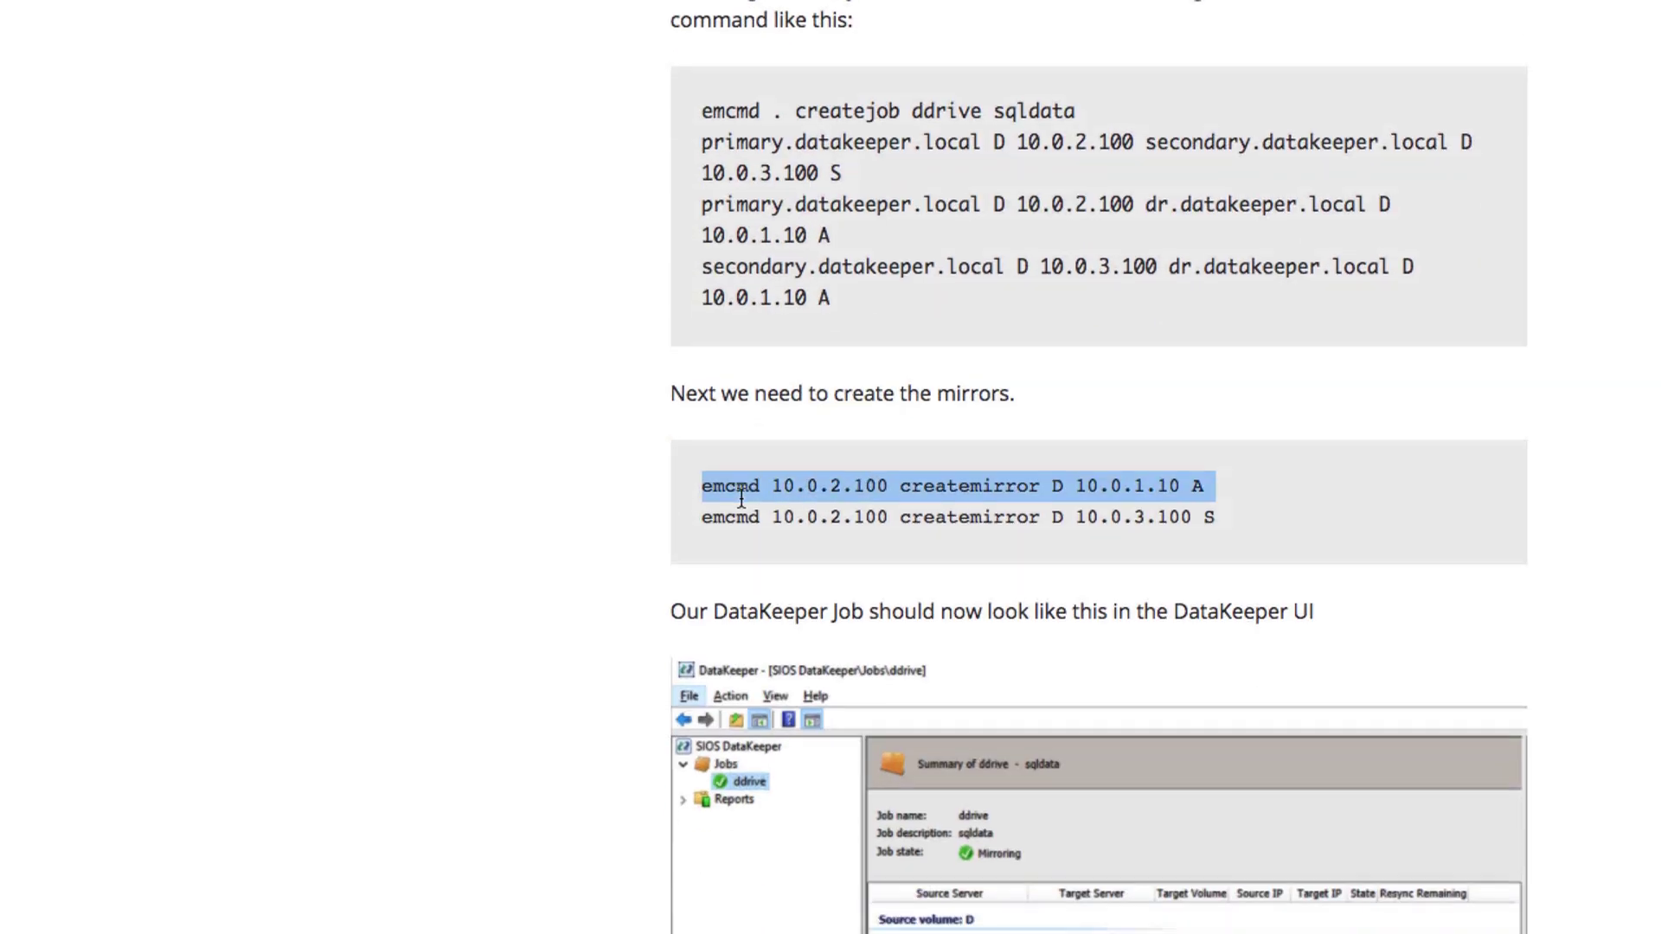
{"action": "scroll", "coordinate": [742, 495], "scroll_direction": "down", "scroll_amount": 9}
{"action": "triple_click", "coordinate": [752, 425]}
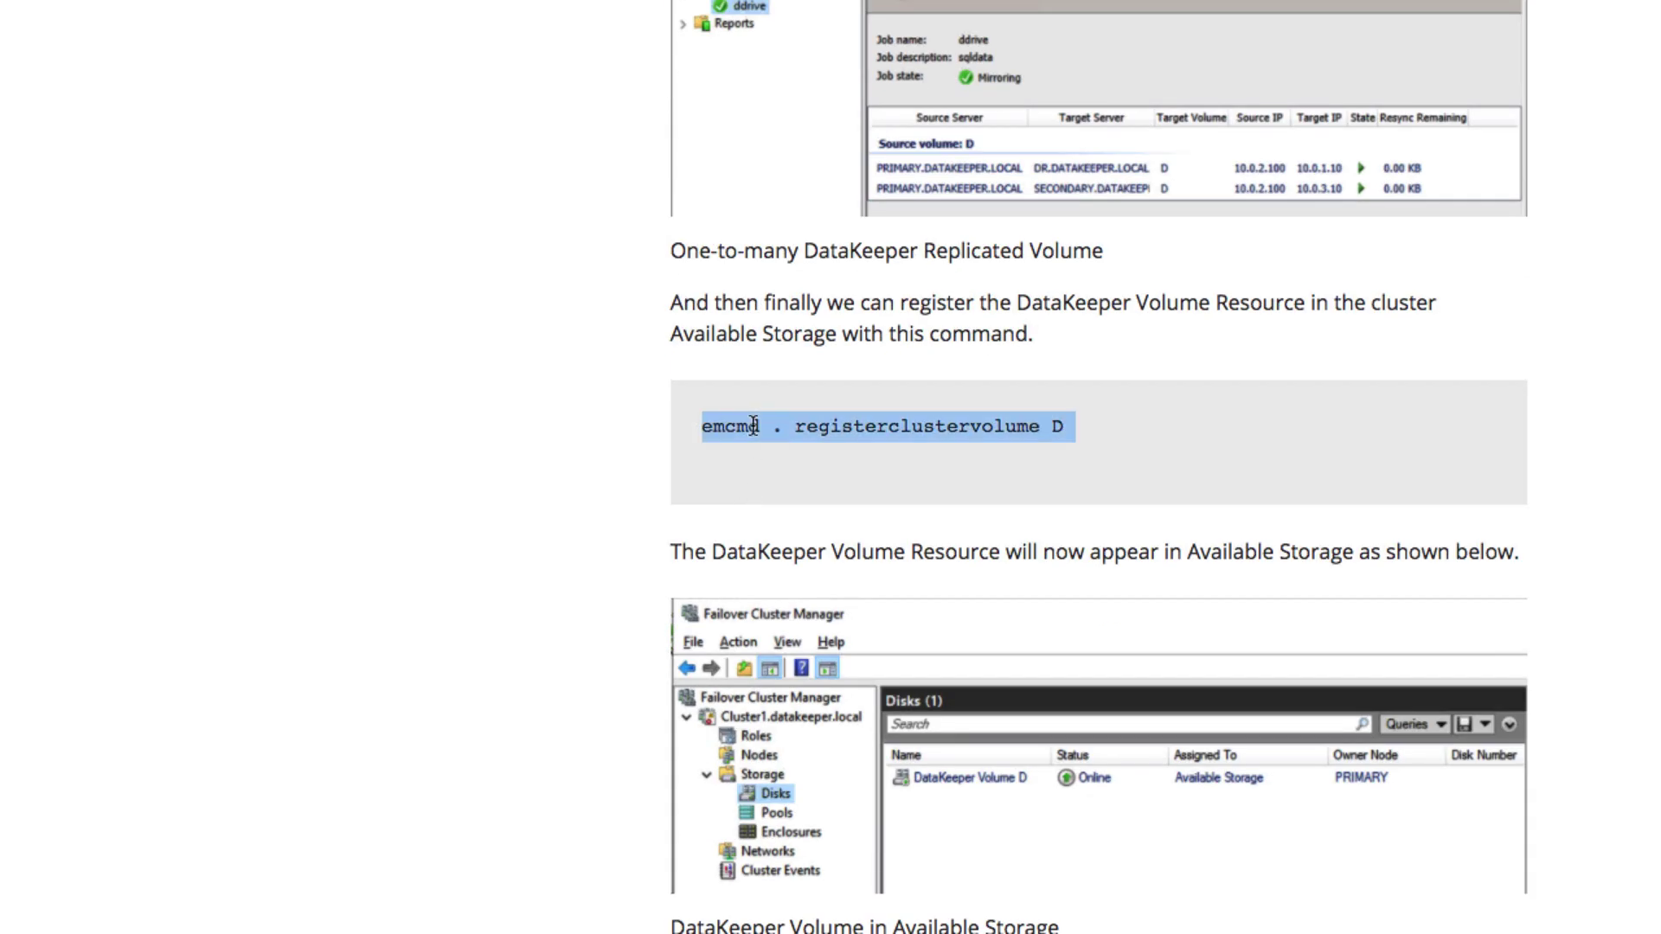